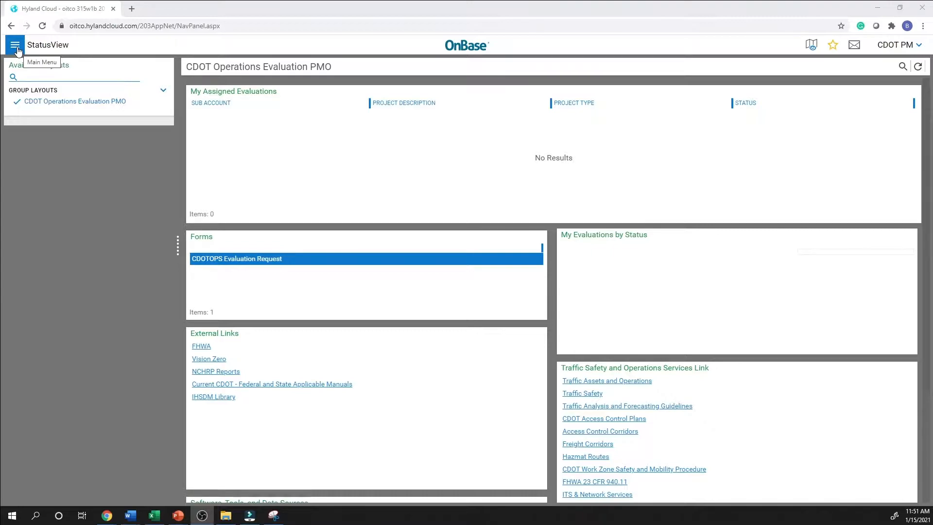
# Open a new CDOTOPS Evaluation Request form in the current window.
pyautogui.click(18, 51)
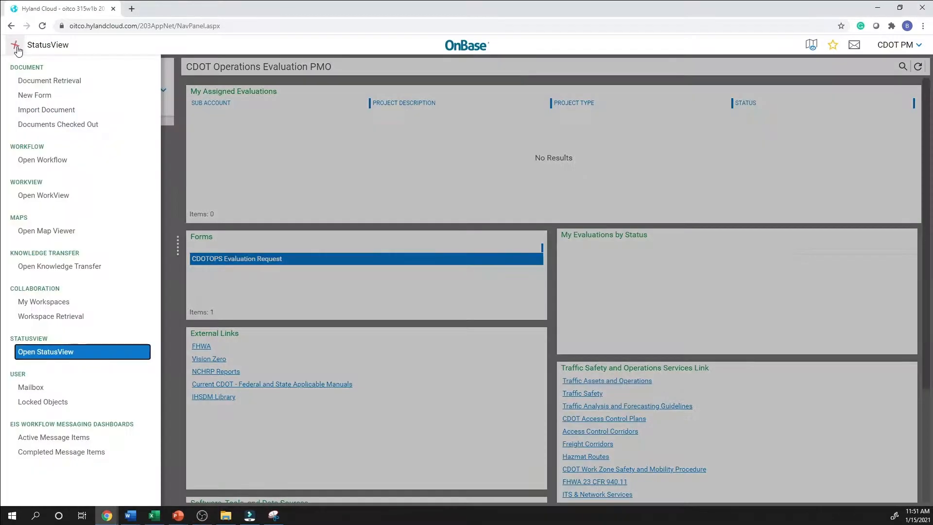
pyautogui.click(72, 101)
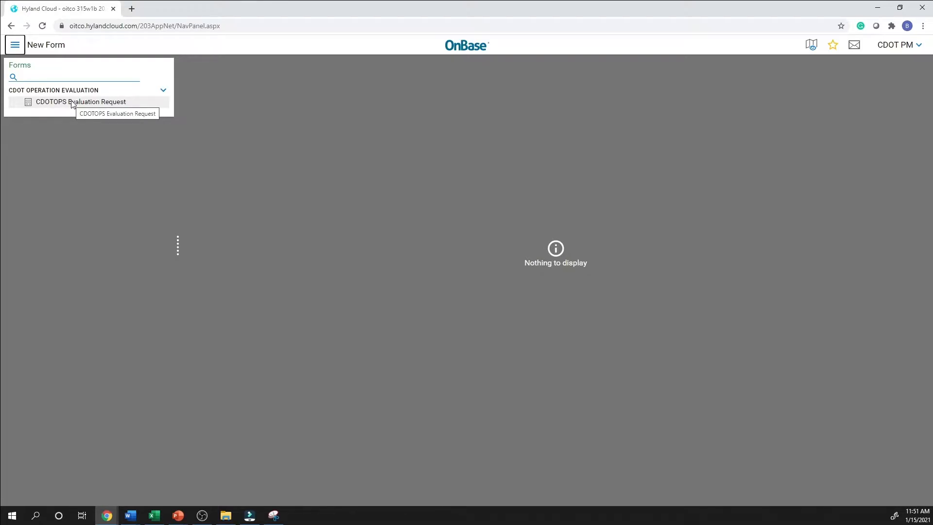
pyautogui.click(72, 102)
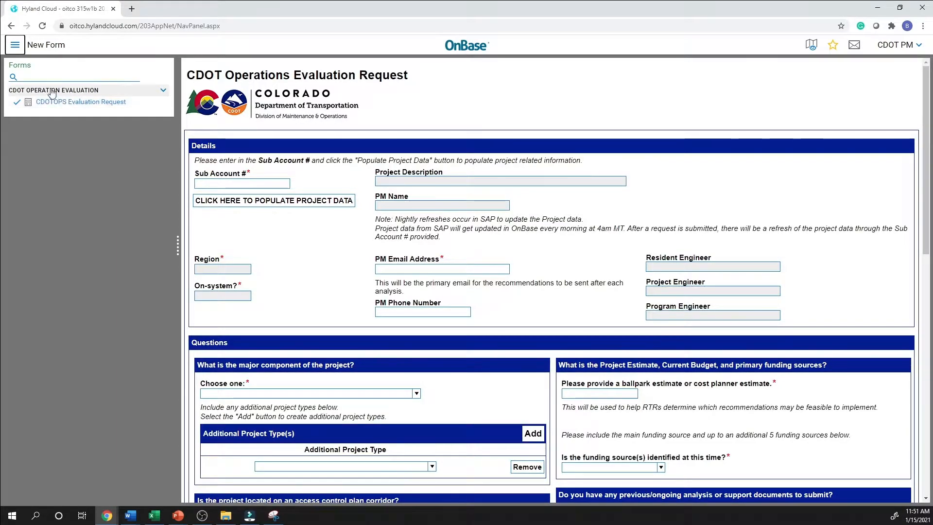
# Return to StatusView and open the CDOTOPS Evaluation Request form in its own maximized window.
pyautogui.click(16, 47)
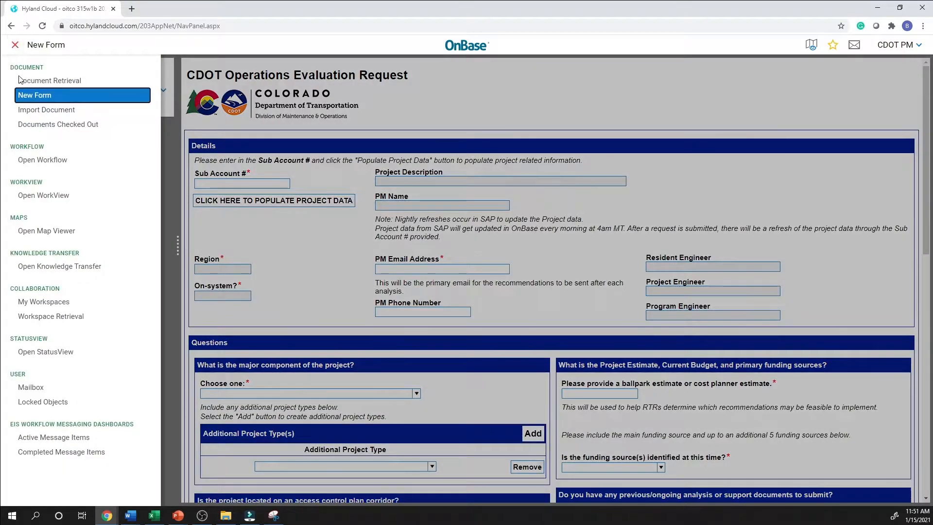
pyautogui.click(46, 351)
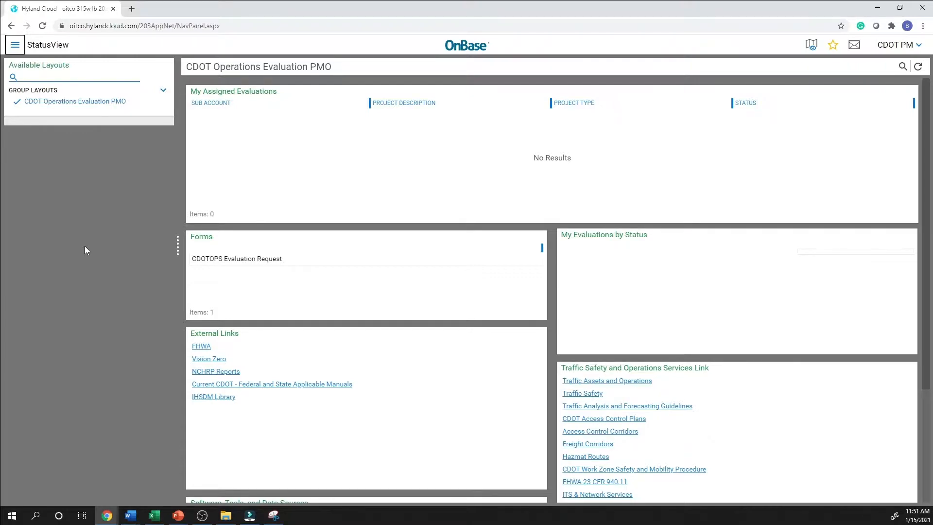
pyautogui.doubleClick(264, 265)
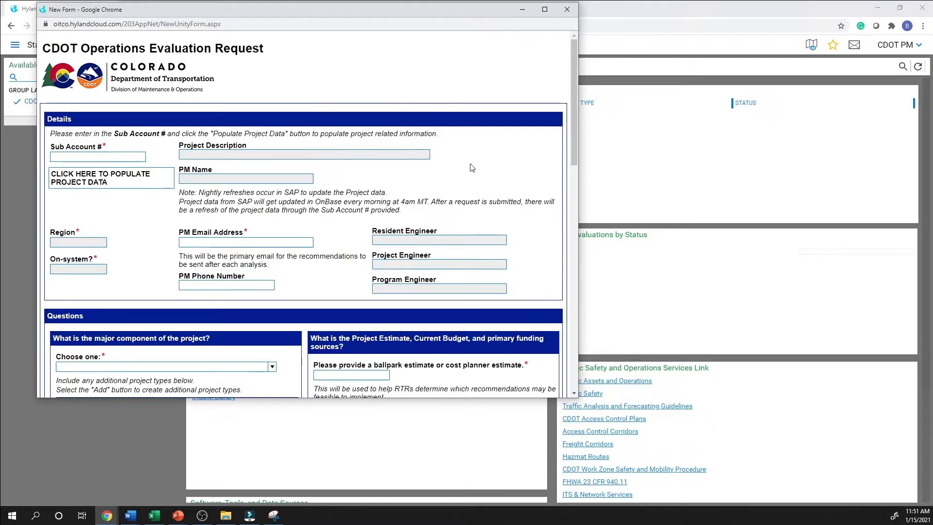
pyautogui.click(545, 9)
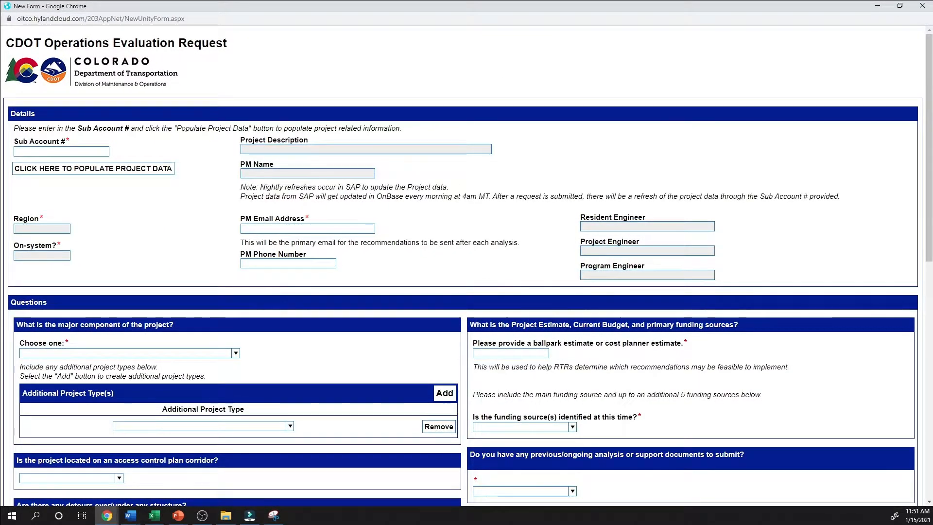
# Enter the project's sub account number and populate the request form with the matching project data.
pyautogui.hotkey('alt', 'Tab')
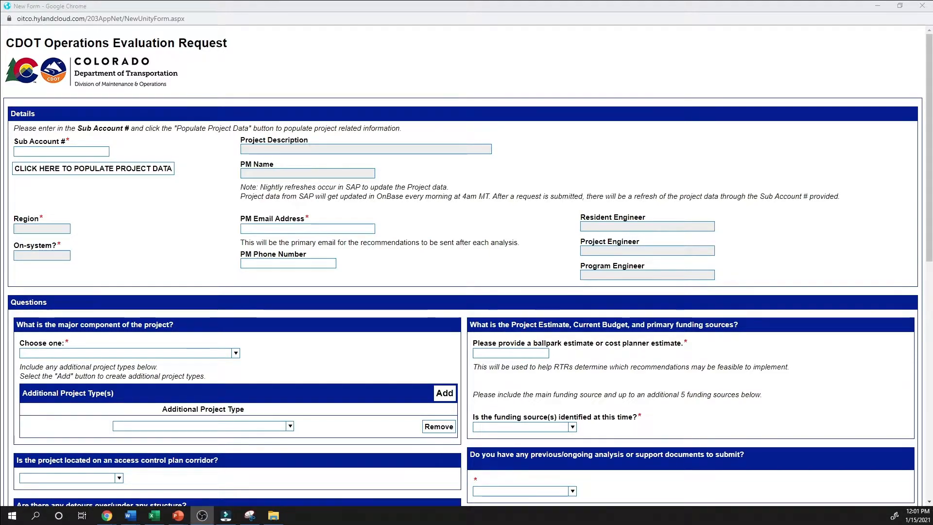
pyautogui.scroll(-5, 685, 387)
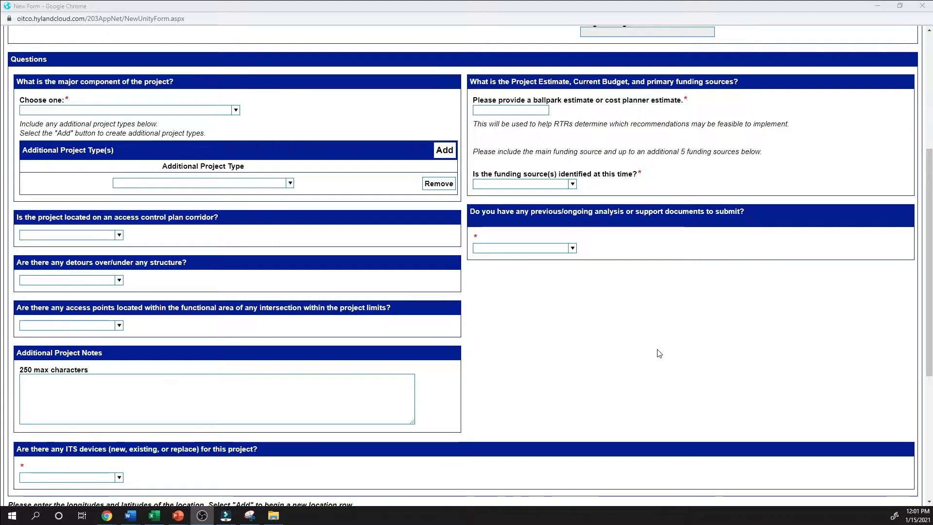
pyautogui.scroll(-5, 660, 353)
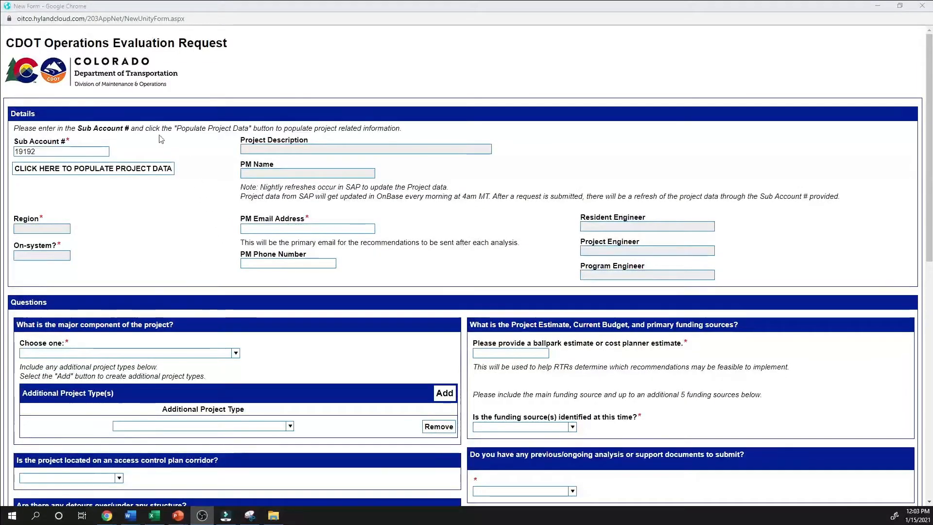
pyautogui.click(102, 151)
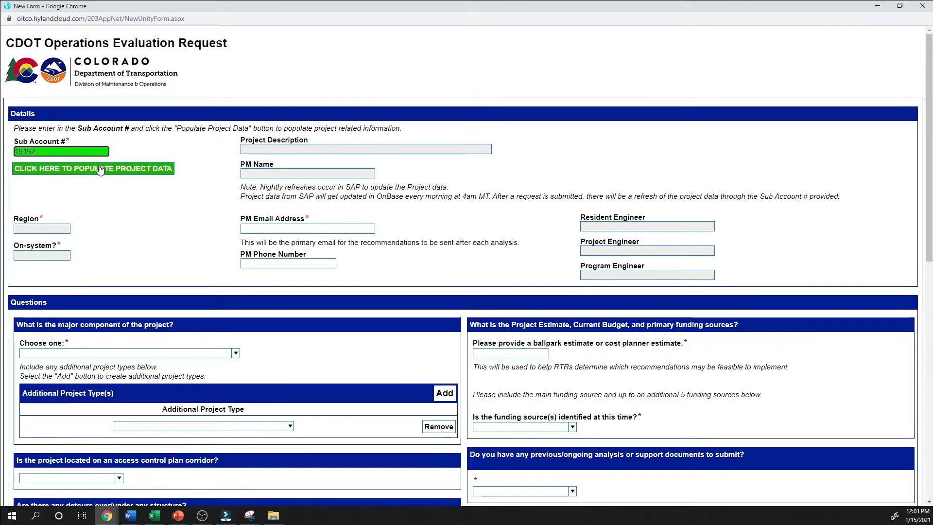
pyautogui.click(100, 169)
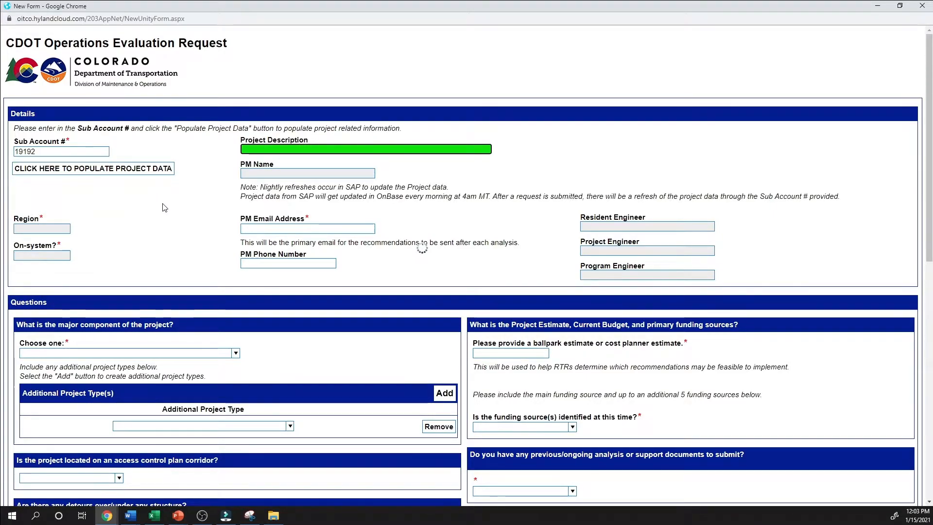
pyautogui.scroll(-9, 165, 207)
pyautogui.scroll(10, 164, 207)
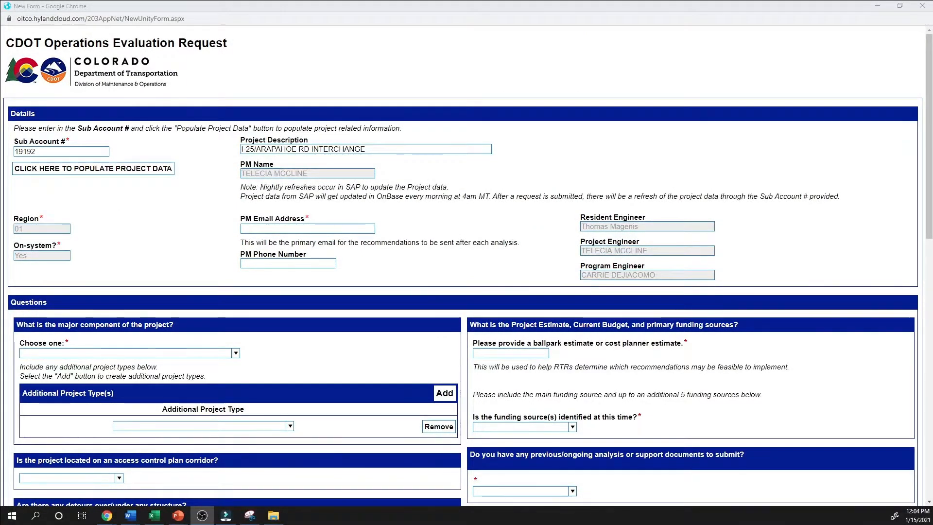
# Fill in the PM email address and PM phone number from the saved contact suggestion.
pyautogui.click(67, 149)
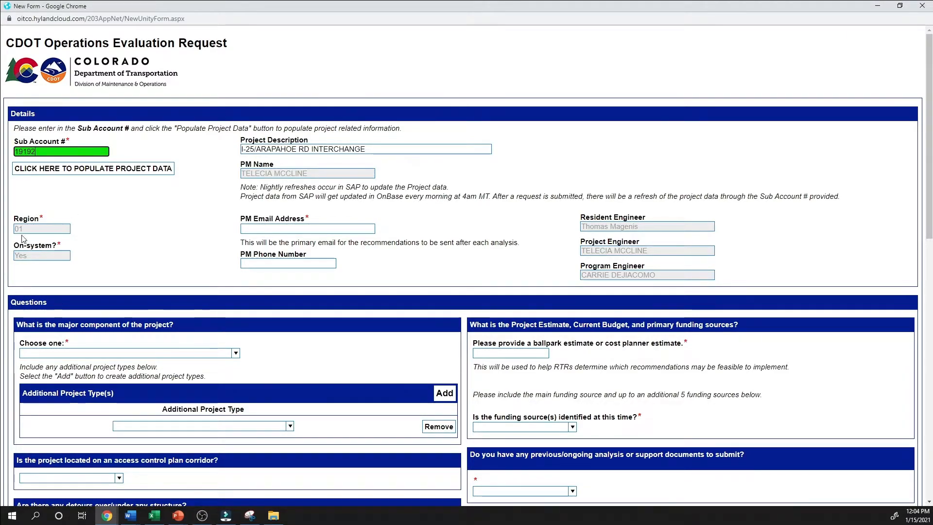
pyautogui.click(39, 227)
pyautogui.click(49, 252)
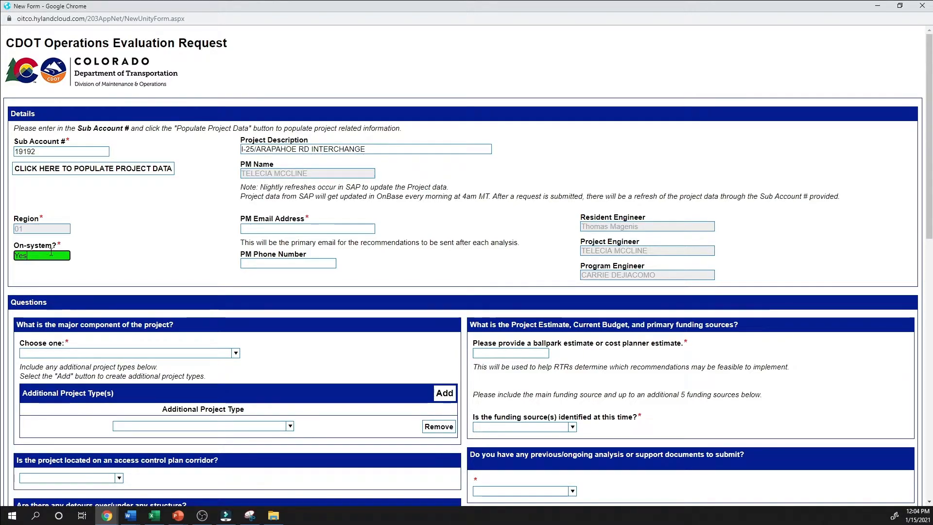
pyautogui.click(342, 230)
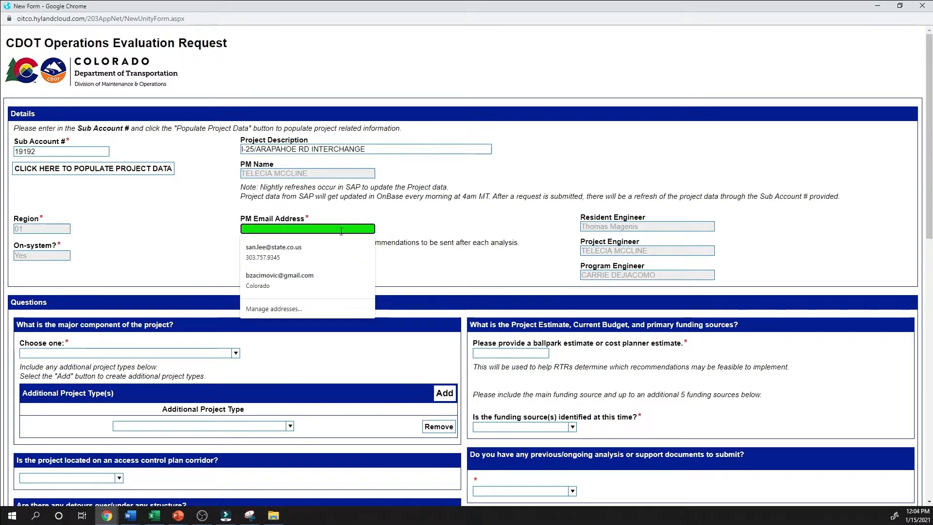
pyautogui.click(274, 251)
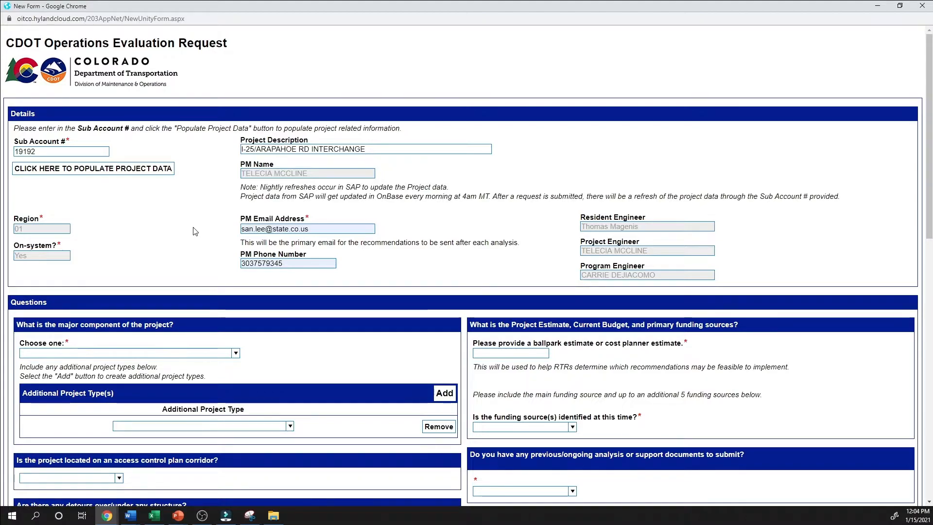
# Set the major component of the project to INTERCHANGE RECONFIGURATION OR DESIGN.
pyautogui.scroll(-4, 195, 231)
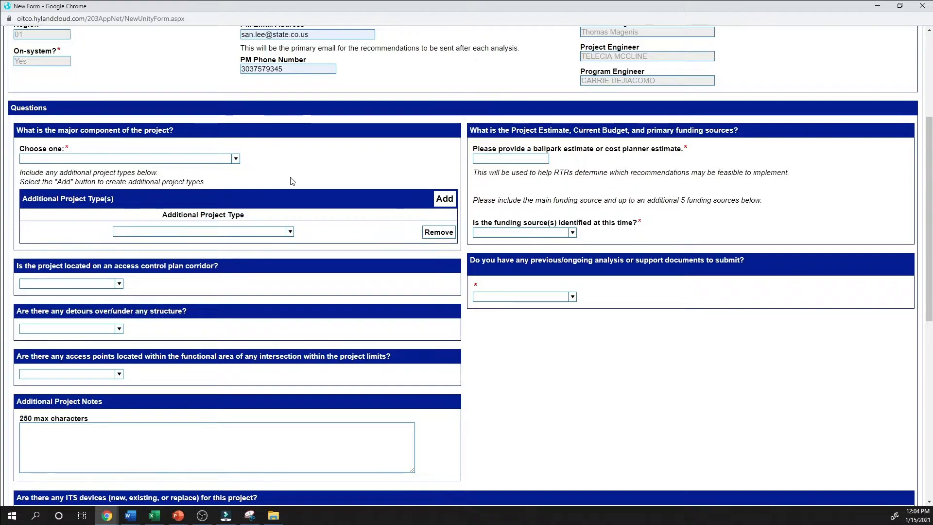
pyautogui.click(235, 159)
pyautogui.scroll(-2, 221, 185)
pyautogui.click(191, 180)
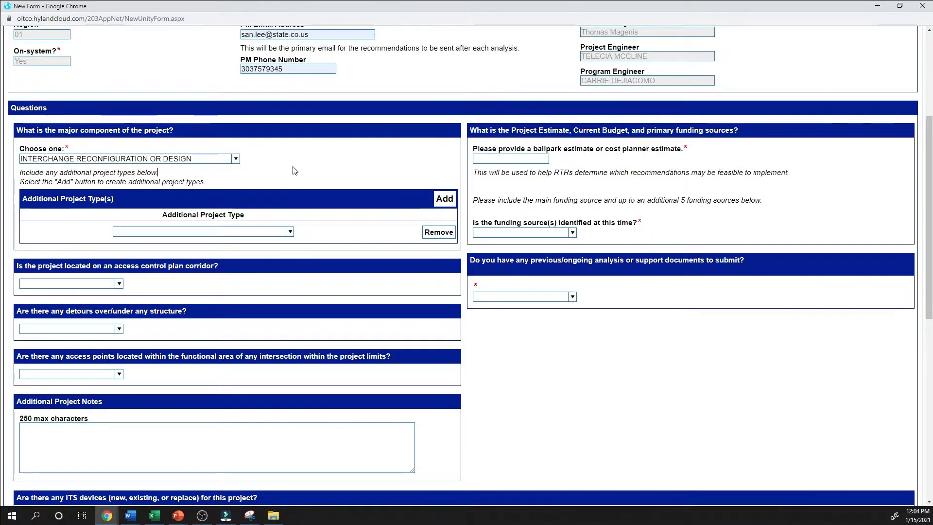
# Add three more additional project type rows and set the first two rows to BRIDGE/STRUCTURE and INTERSECTION IMPROVEMENTS.
pyautogui.click(443, 199)
pyautogui.click(443, 199)
pyautogui.click(444, 199)
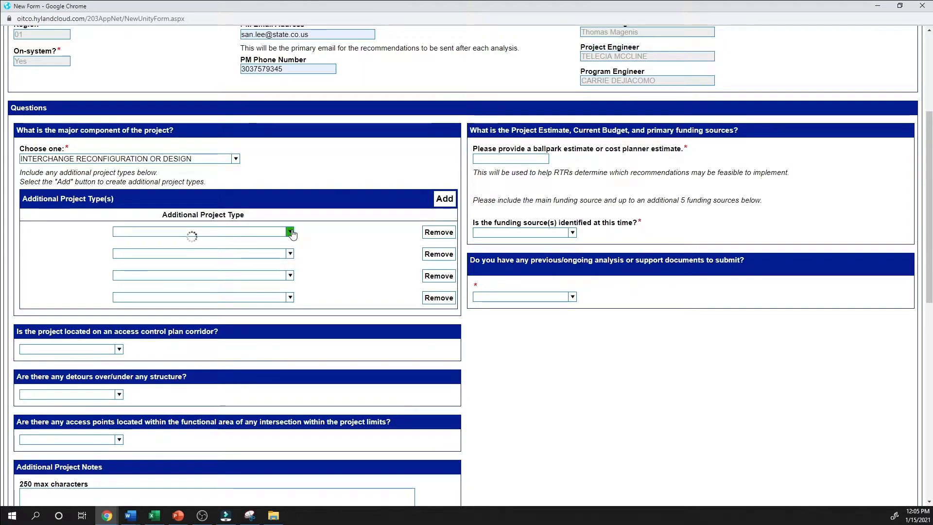
pyautogui.click(245, 263)
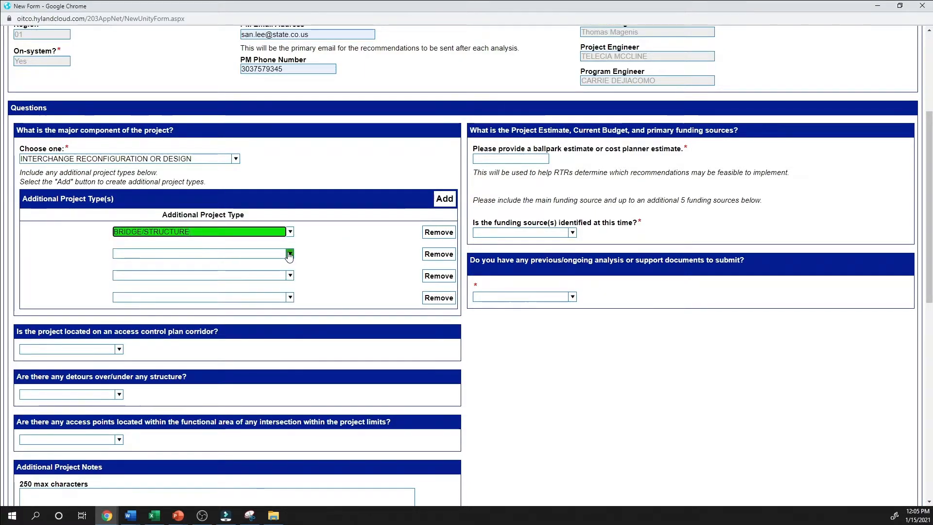
pyautogui.click(248, 254)
pyautogui.scroll(-2, 252, 291)
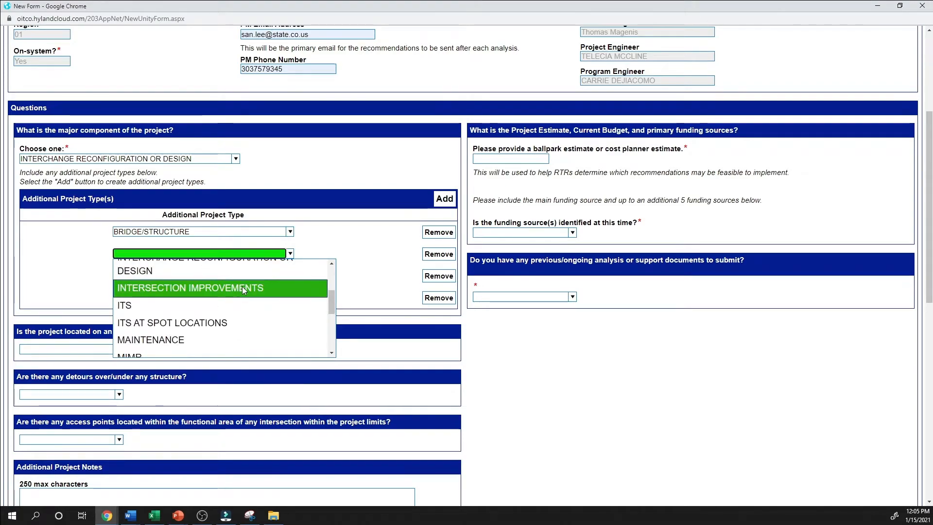
pyautogui.click(252, 287)
# Set the third additional project type to ITS and the fourth to SIGNAL IMPROVEMENTS.
pyautogui.click(290, 276)
pyautogui.scroll(-3, 219, 336)
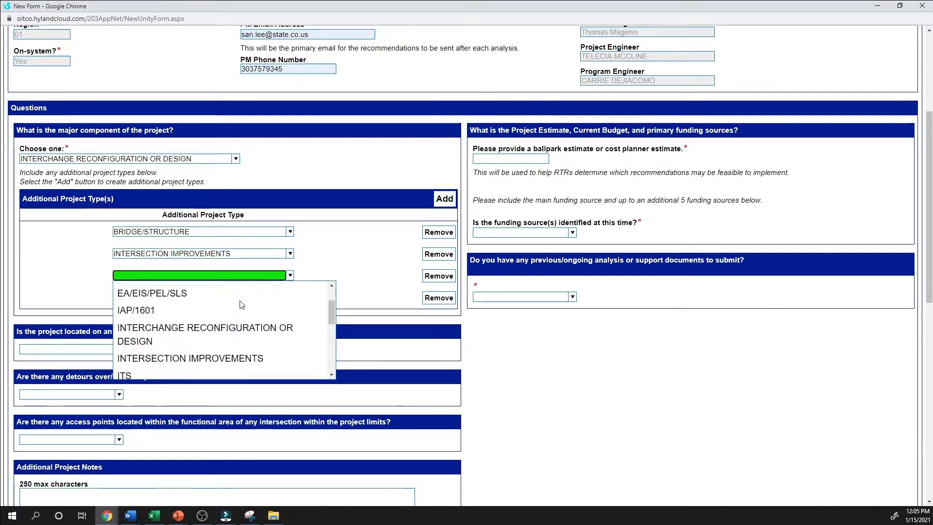
pyautogui.click(220, 339)
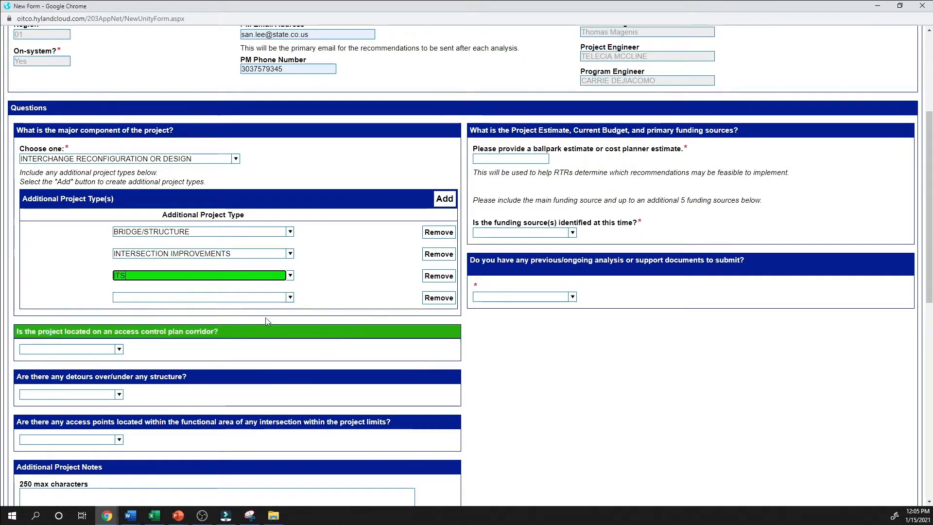
pyautogui.click(290, 297)
pyautogui.scroll(-5, 243, 335)
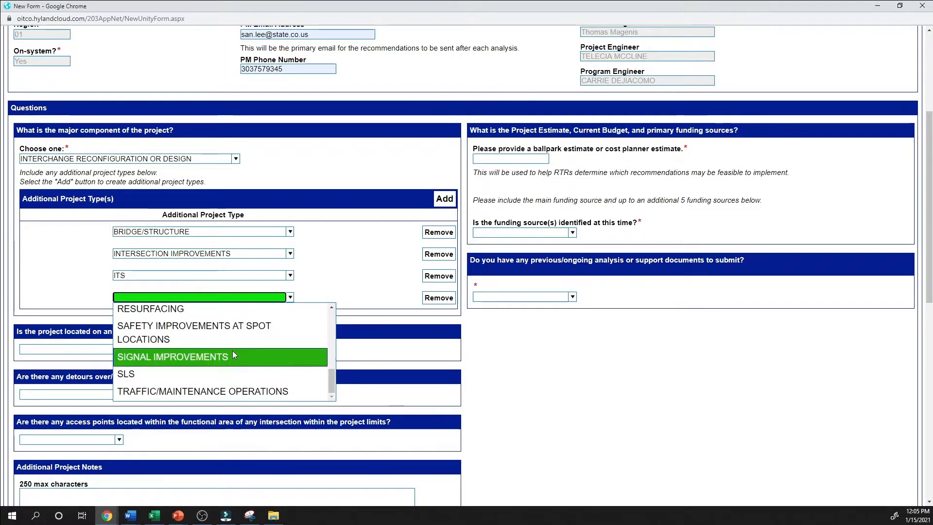
pyautogui.click(233, 351)
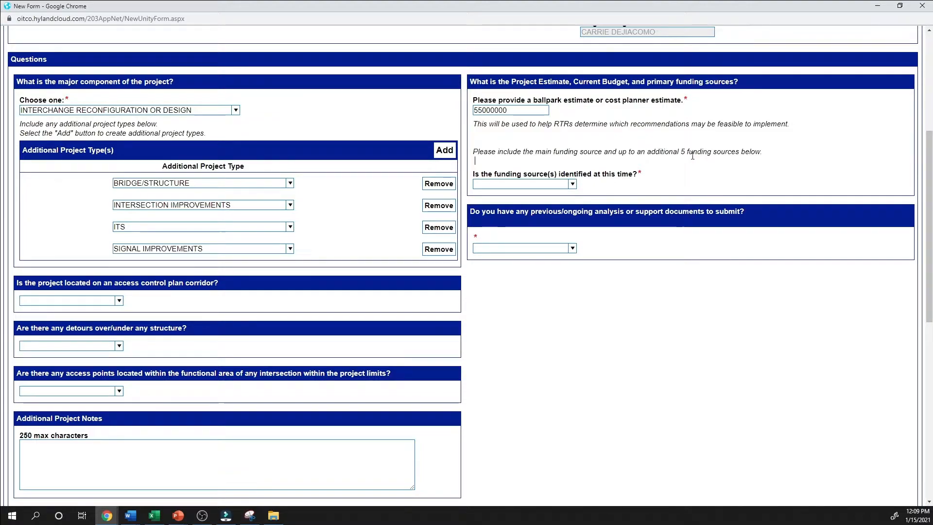
# Answer YES to funding sources being identified and set the first source to FASTER BRIDGE ENTERPRISE with status MAIN.
pyautogui.click(573, 184)
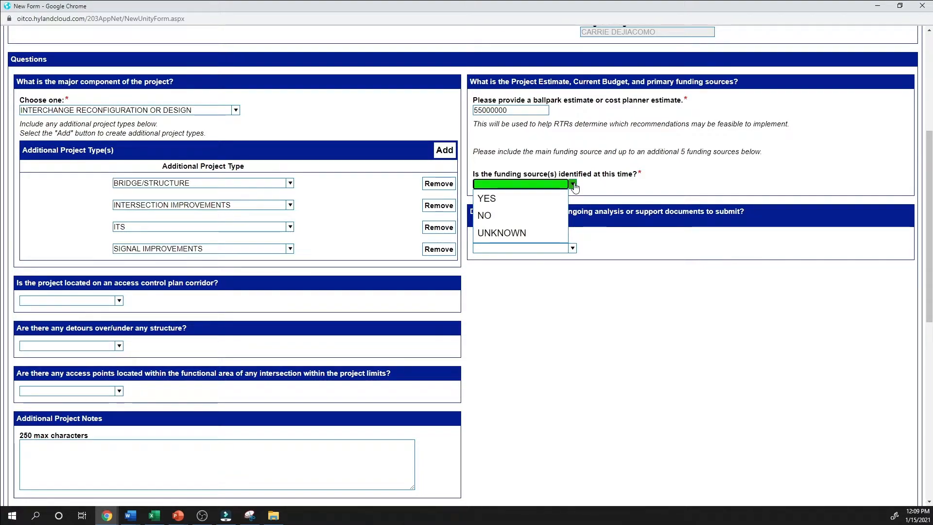
pyautogui.click(532, 198)
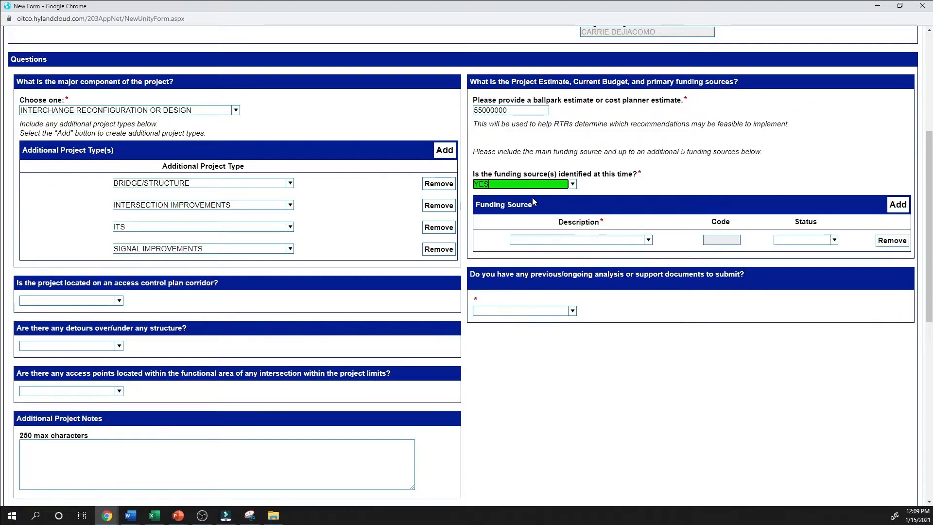
pyautogui.click(638, 243)
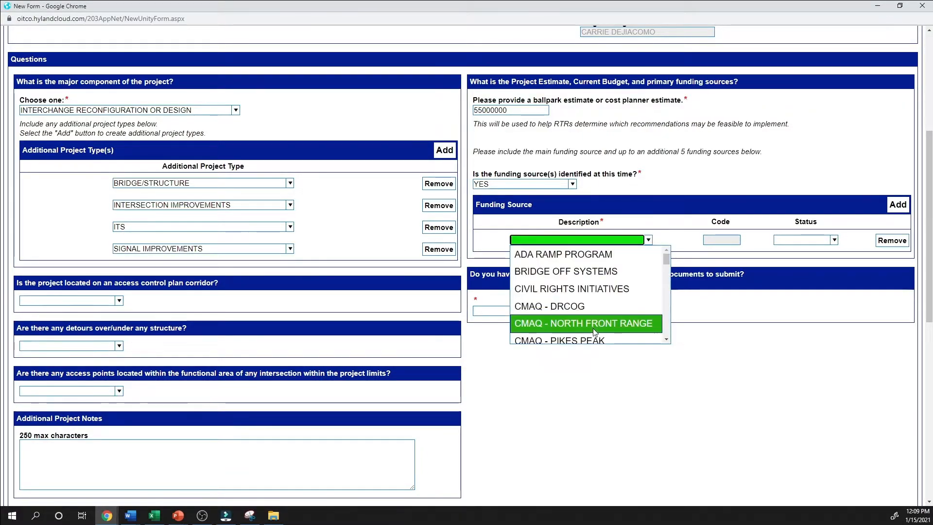
pyautogui.scroll(-2, 601, 306)
pyautogui.scroll(-5, 601, 307)
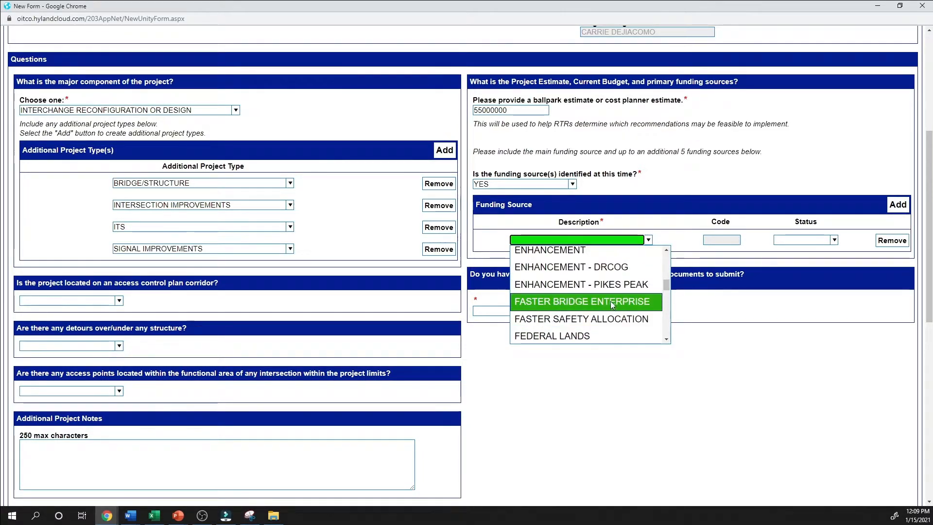
pyautogui.click(611, 301)
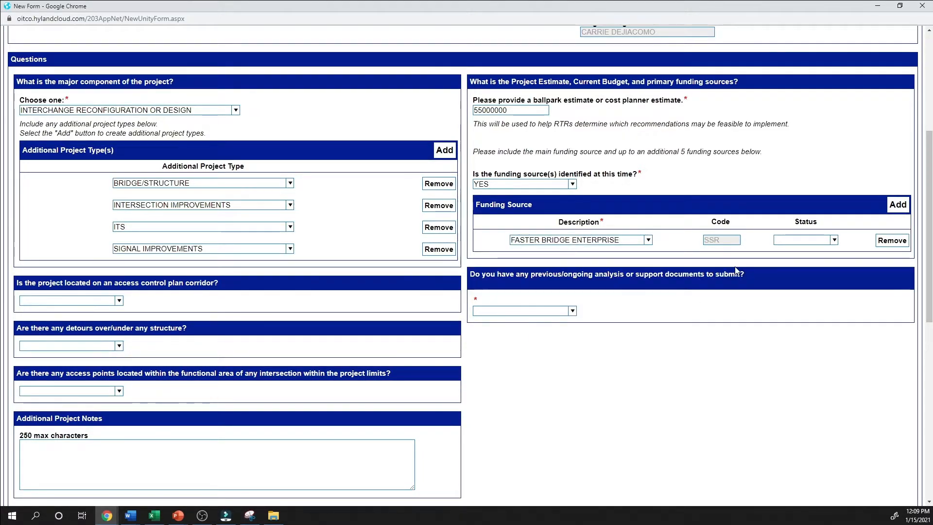
pyautogui.click(837, 244)
pyautogui.click(774, 252)
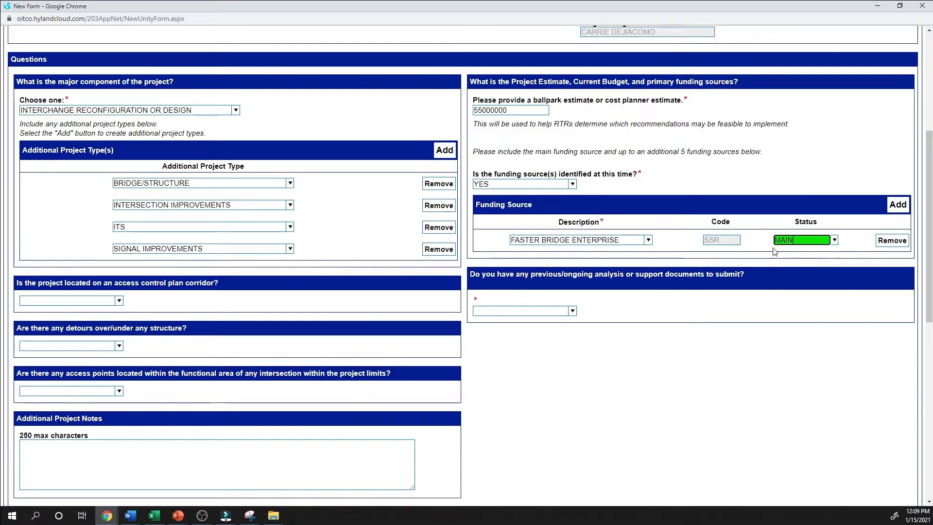
# Add a second funding source, ADA RAMP PROGRAM, with status SECONDARY.
pyautogui.click(897, 209)
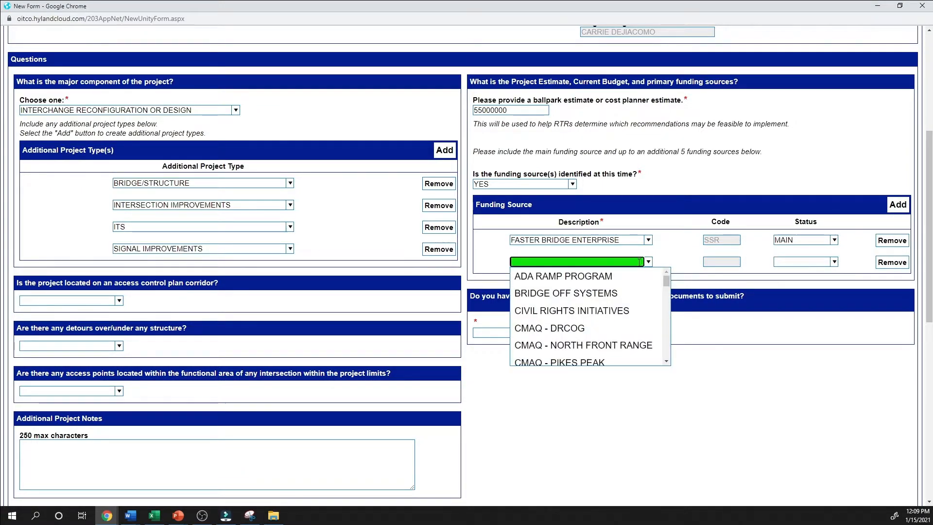
pyautogui.click(624, 275)
pyautogui.click(836, 263)
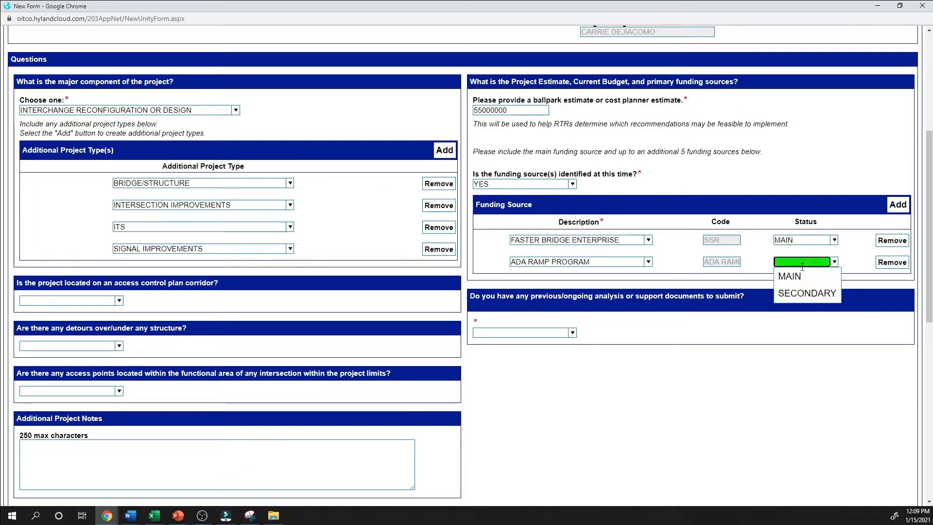
pyautogui.click(790, 291)
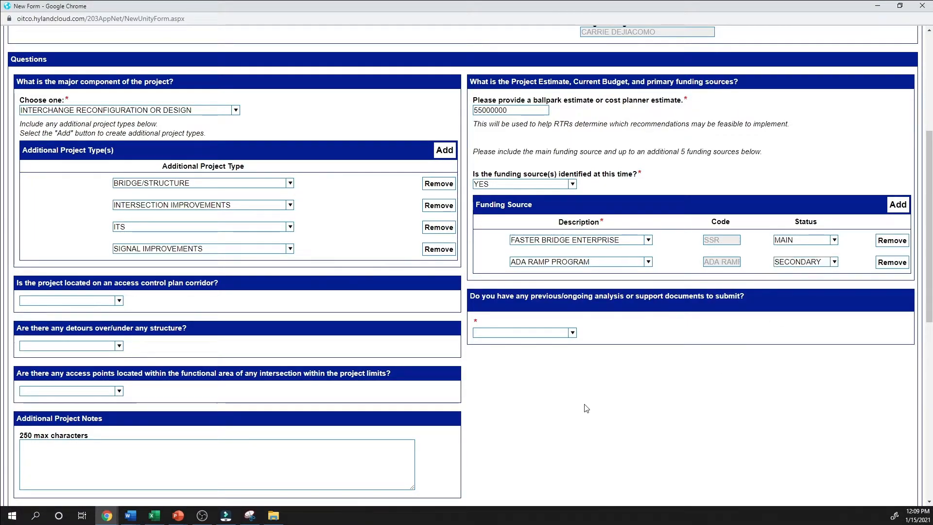
# Answer YES to having previous or ongoing analysis documents and open the upload choices for a supporting document.
pyautogui.scroll(-1, 586, 405)
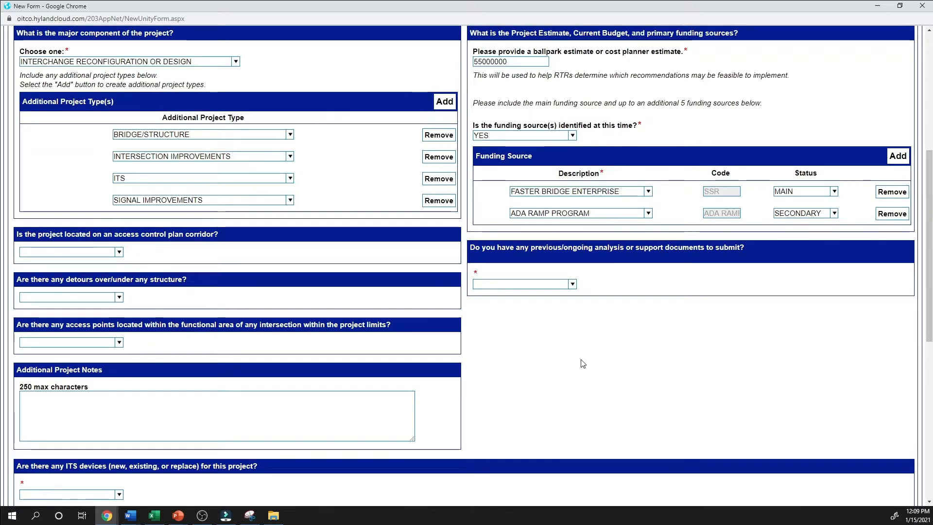
pyautogui.click(572, 284)
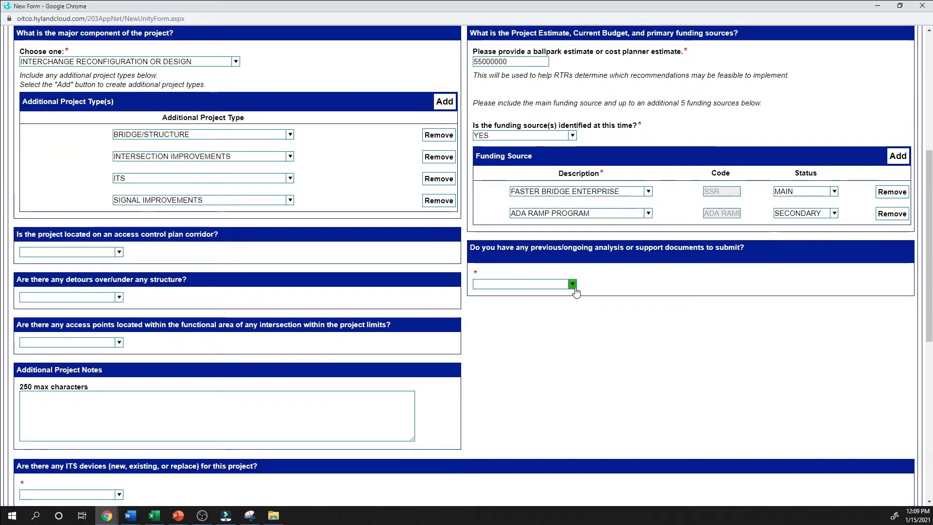
pyautogui.click(547, 314)
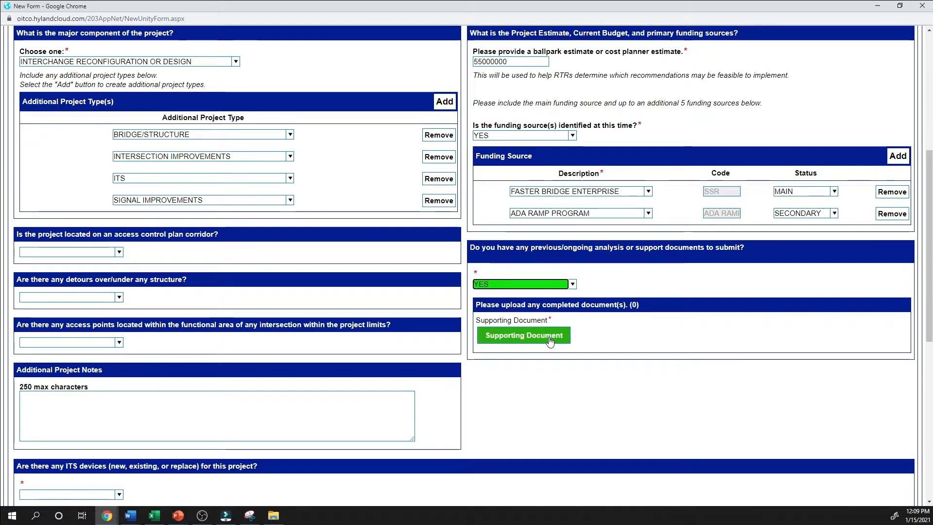
pyautogui.click(551, 342)
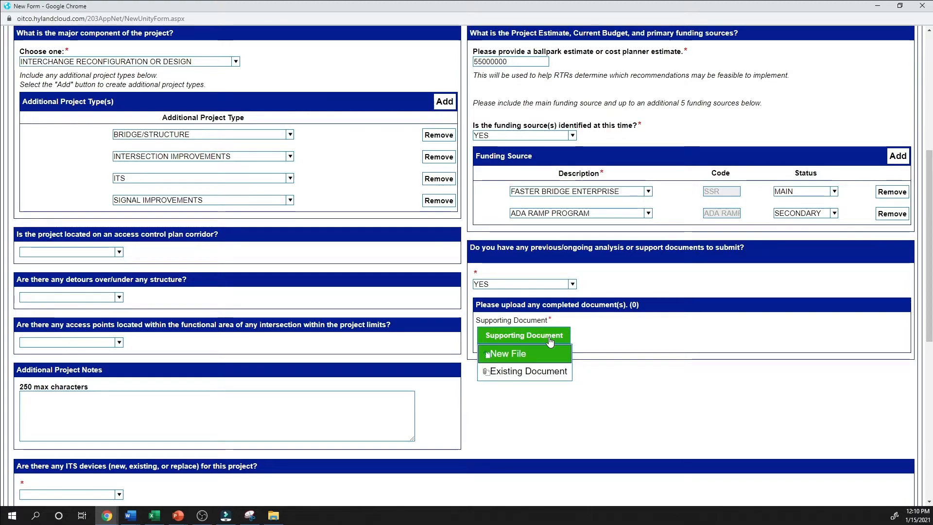
# Answer NO to having support documents to submit and YES to the access control plan corridor question, with the comment I-25.
pyautogui.click(572, 285)
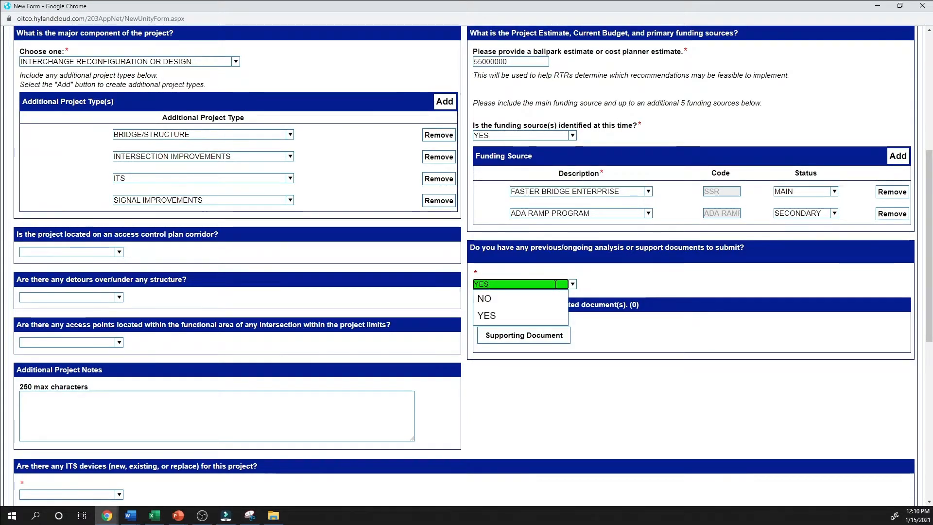
pyautogui.click(507, 299)
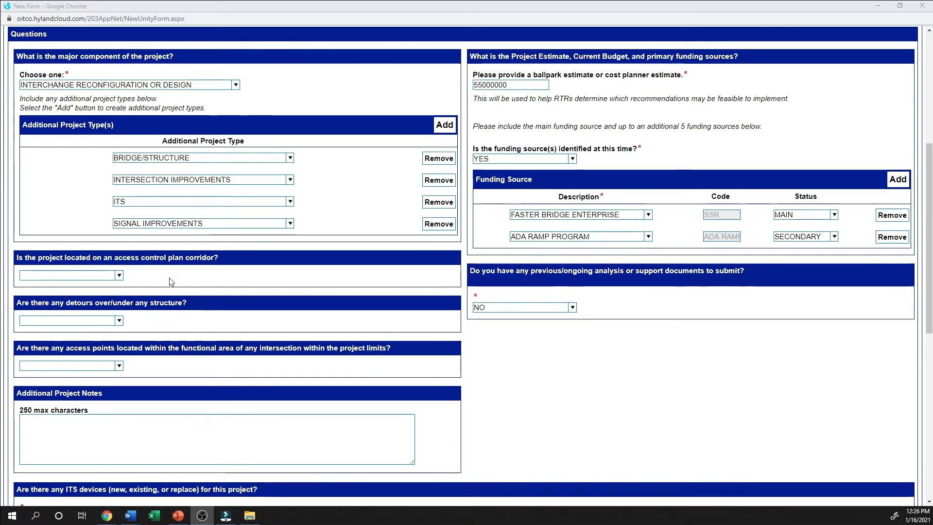
pyautogui.click(121, 276)
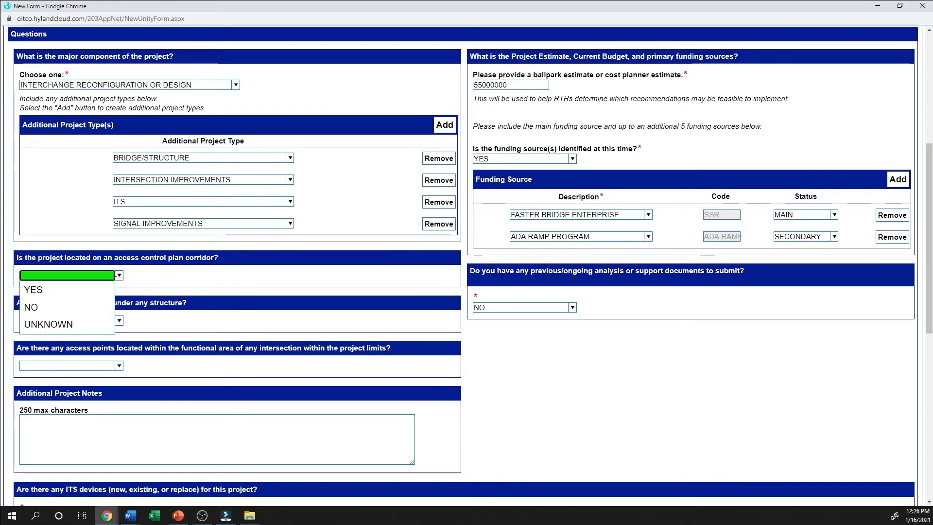
pyautogui.click(84, 288)
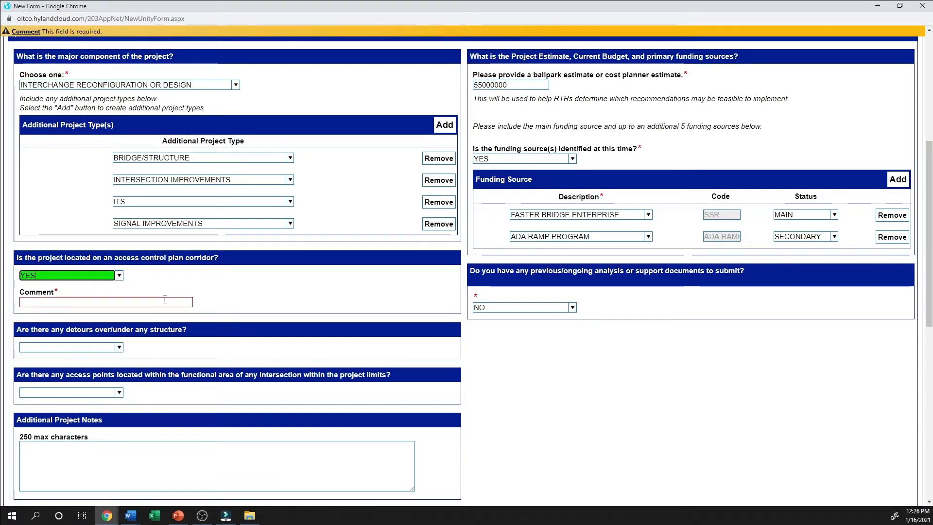
pyautogui.click(164, 301)
pyautogui.write('I-25')
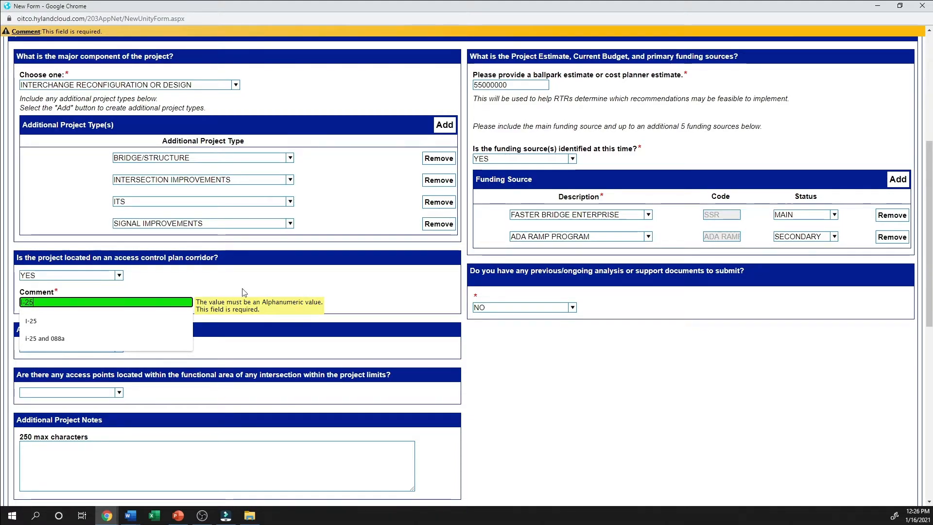
pyautogui.click(251, 354)
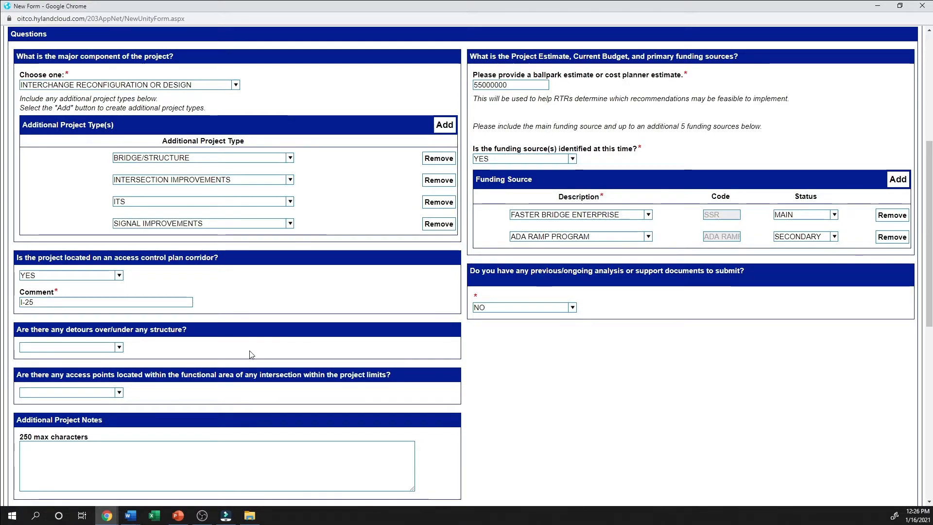
# Answer NO to detours over/under any structure and YES to access points within the functional area of an intersection.
pyautogui.click(119, 348)
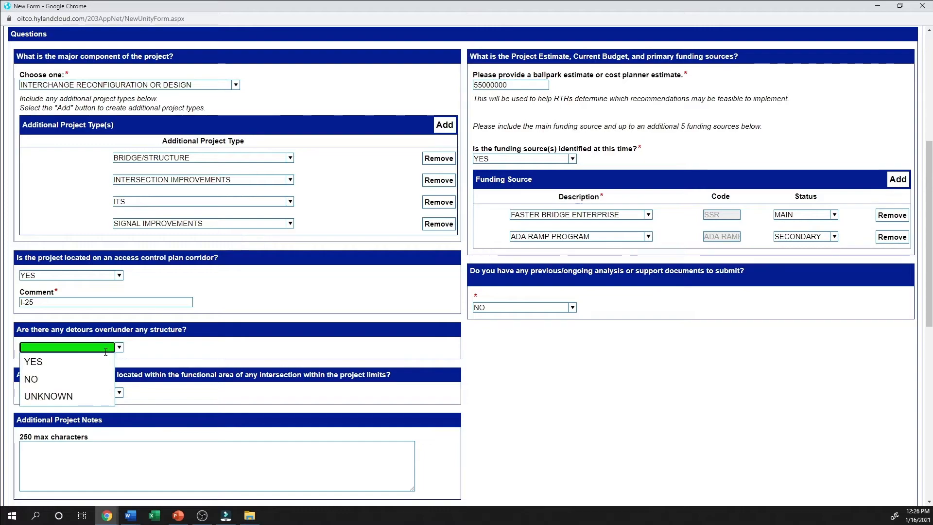
pyautogui.click(83, 378)
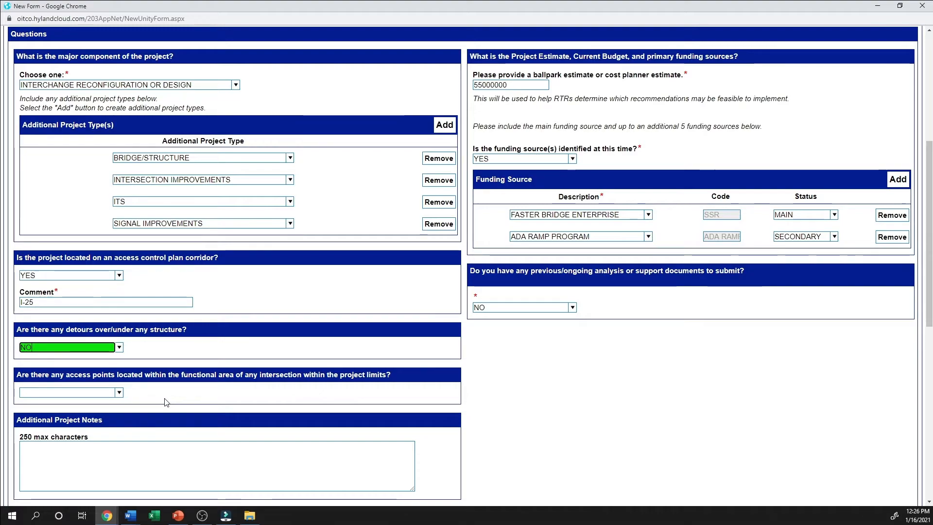
pyautogui.click(93, 392)
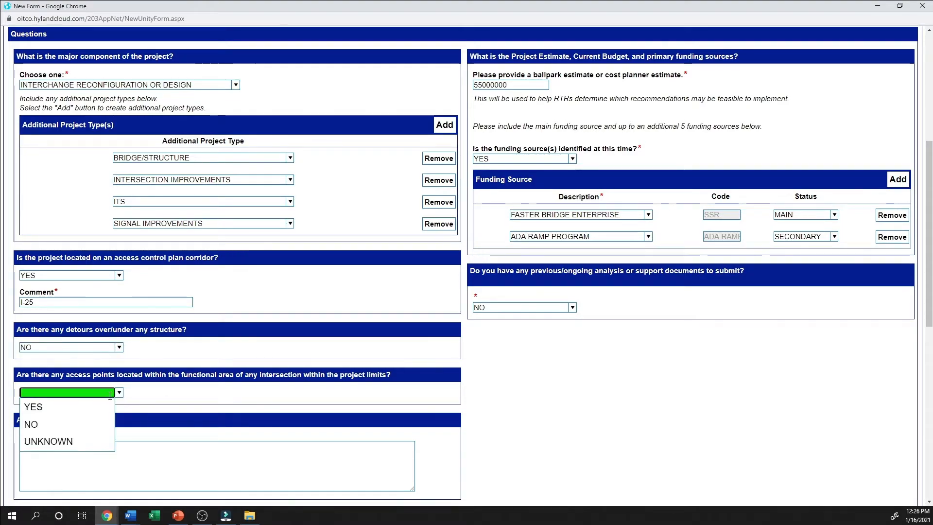
pyautogui.click(90, 404)
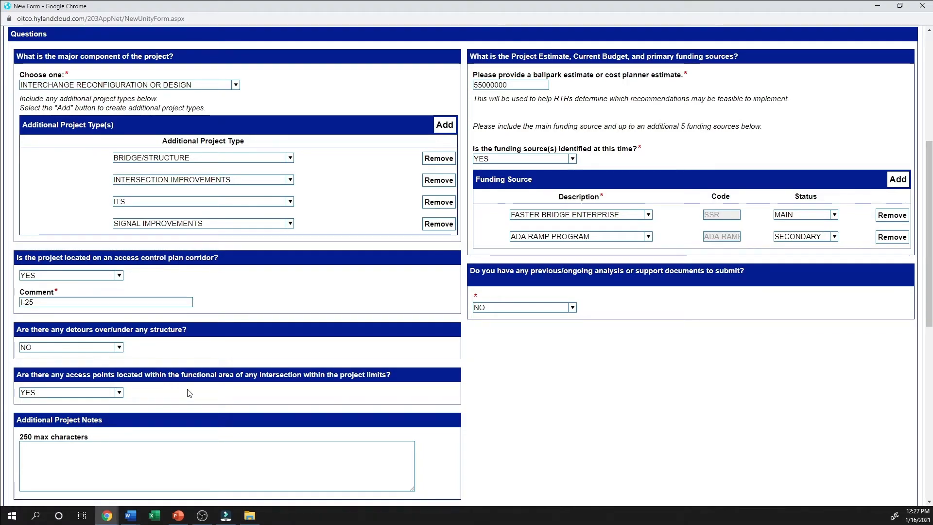
# Paste the copied text into the Additional Project Notes and answer YES to the ITS devices question.
pyautogui.click(145, 457)
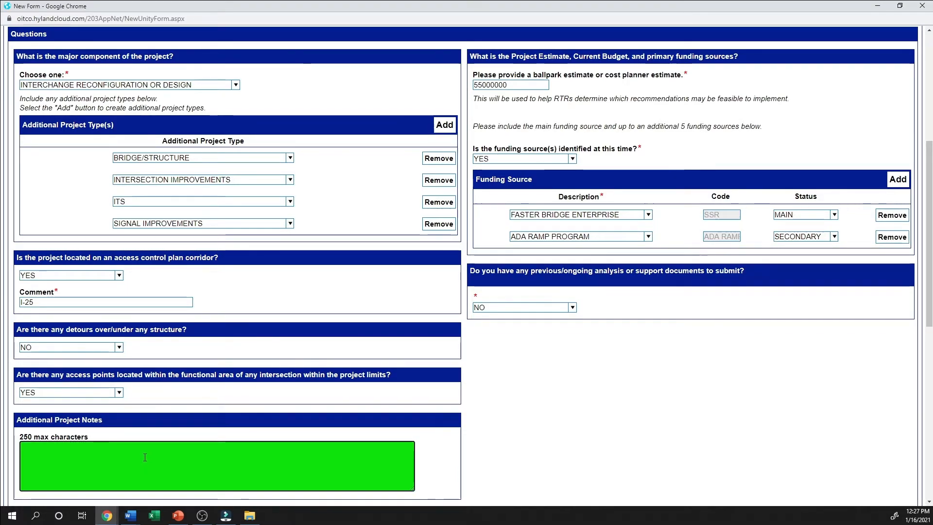
pyautogui.write('This project is federally funded and is designated as a CMGC project.')
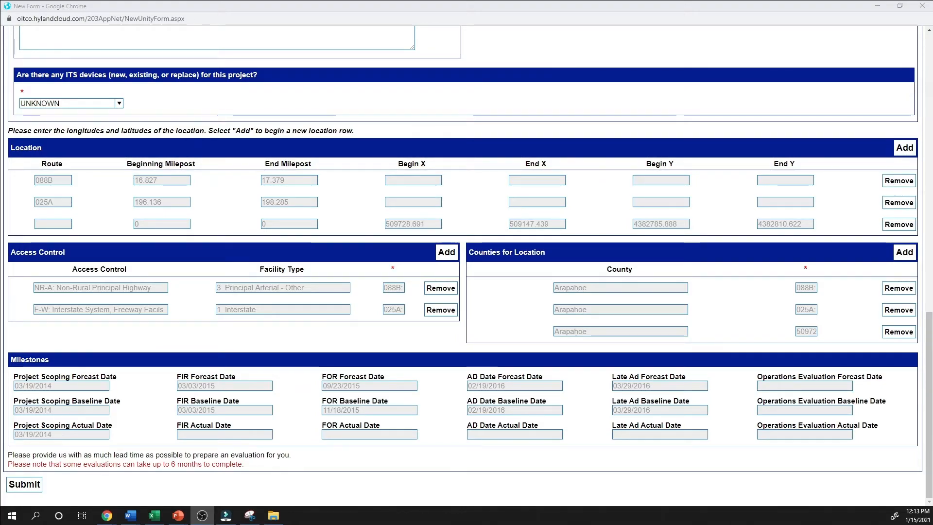
pyautogui.click(119, 104)
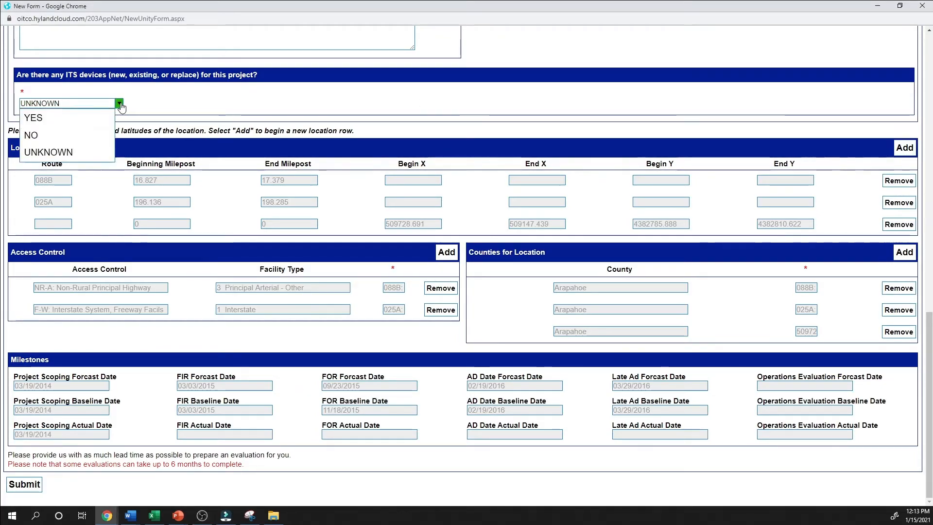
pyautogui.click(63, 117)
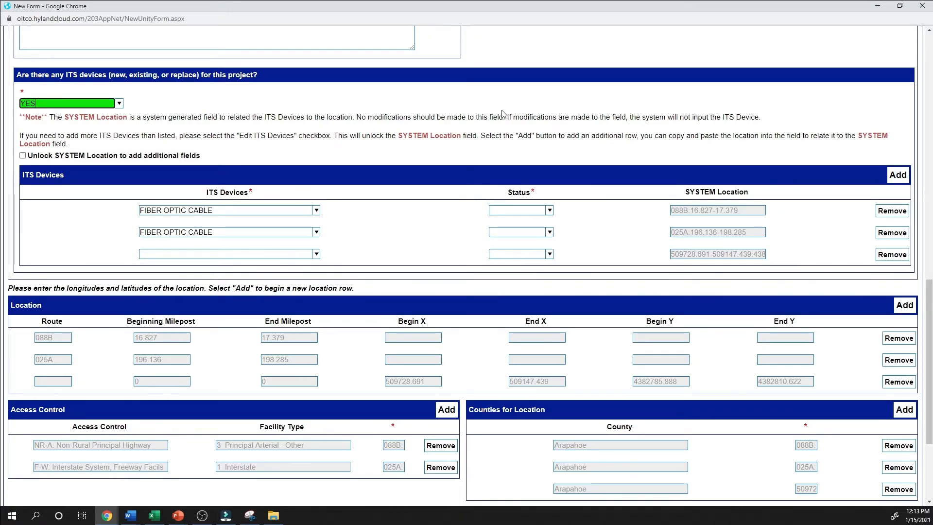
# Set the status of both FIBER OPTIC CABLE rows to EXISTING and remove the empty third ITS device row.
pyautogui.click(549, 210)
pyautogui.click(551, 234)
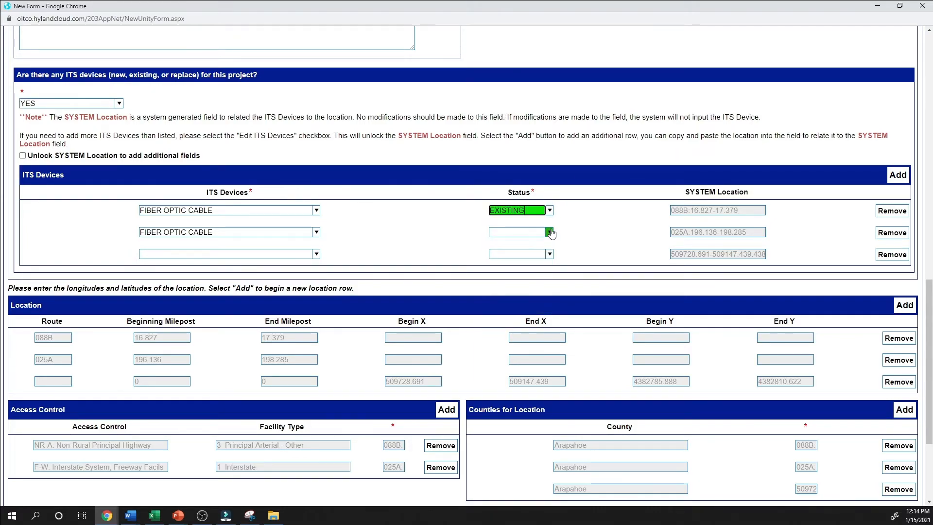
pyautogui.click(550, 233)
pyautogui.click(519, 265)
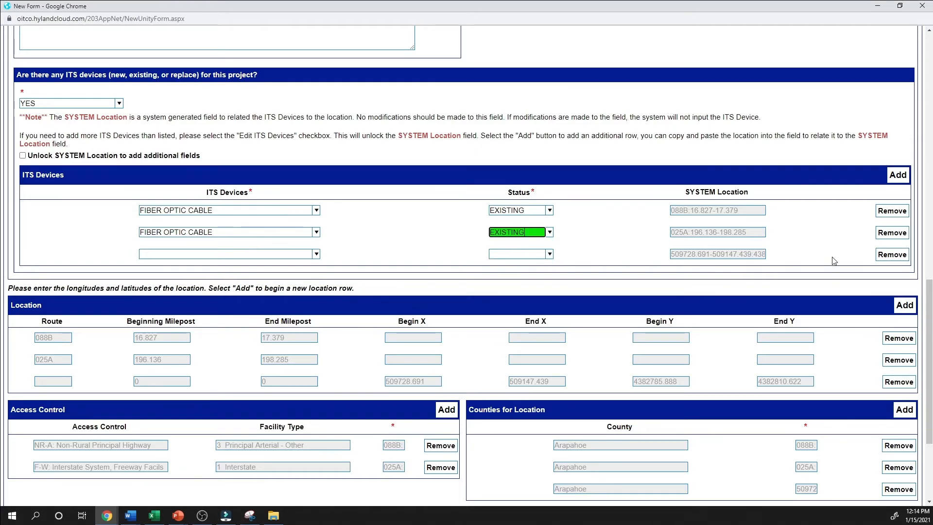
pyautogui.click(896, 255)
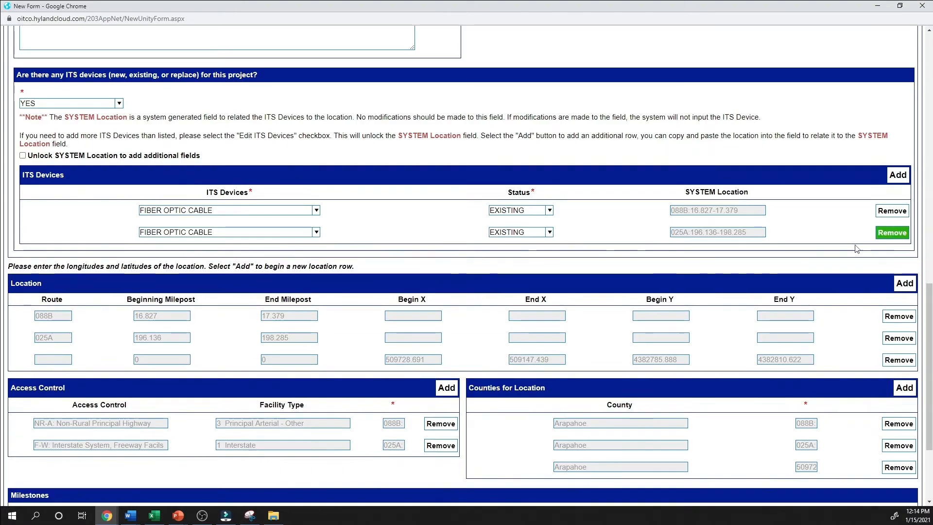
# Highlight the SYSTEM Location value of the first ITS device row.
pyautogui.click(757, 214)
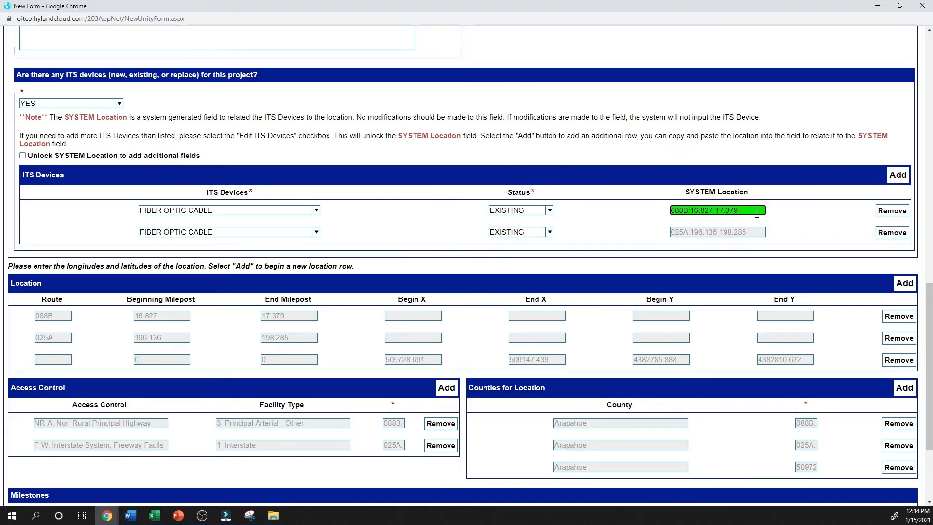
pyautogui.moveTo(756, 210); pyautogui.dragTo(664, 212)
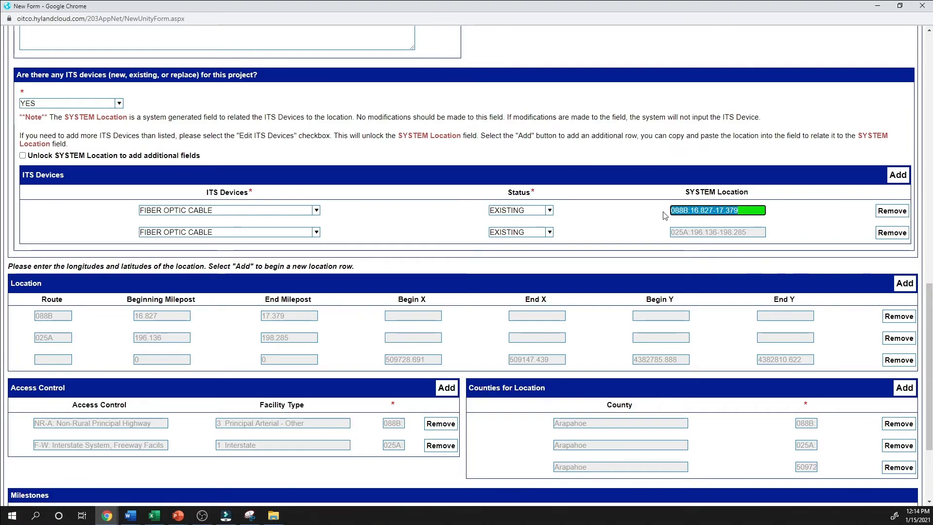
pyautogui.click(657, 212)
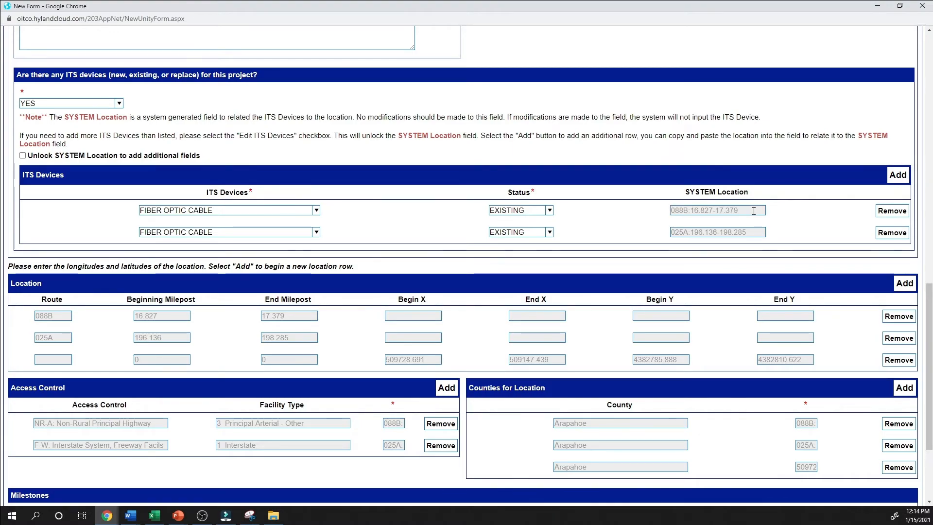
# Unlock the SYSTEM Location fields, change the first ITS device's location to 088B:16.827-17.250, and lock the fields again.
pyautogui.click(23, 156)
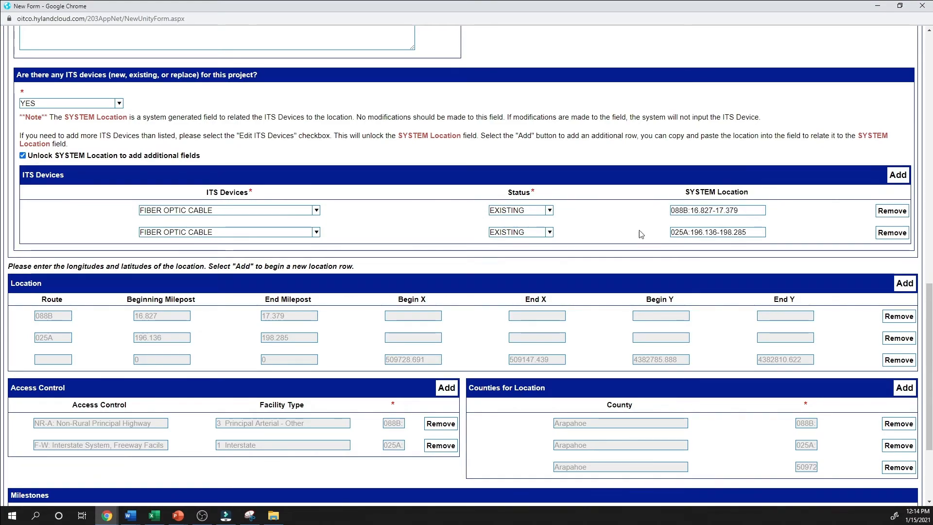
pyautogui.tripleClick(747, 209)
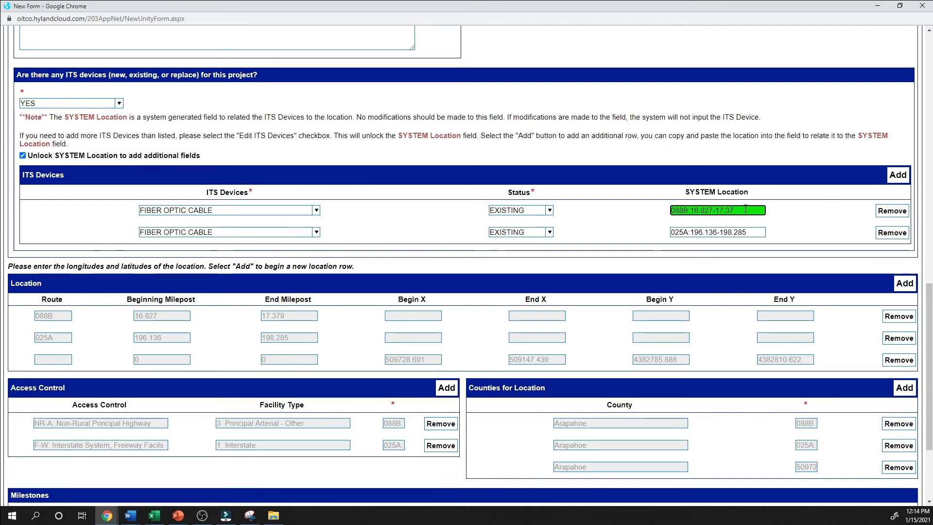
pyautogui.press('BackSpace')
pyautogui.press('BackSpace')
pyautogui.press('BackSpace')
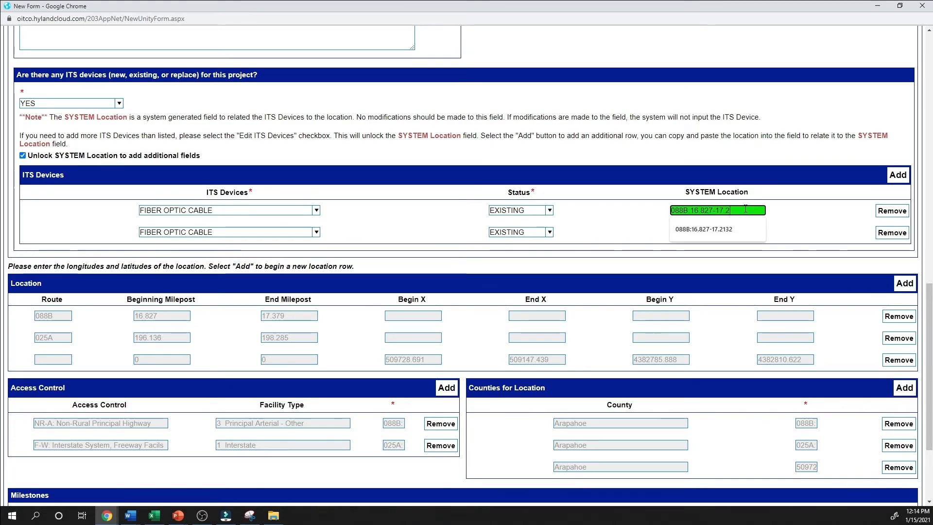
pyautogui.write('250')
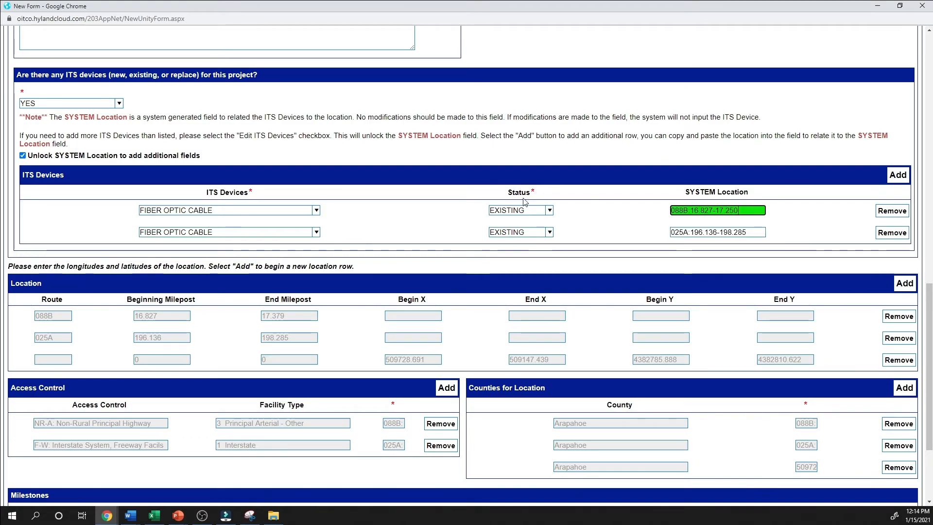
pyautogui.click(22, 156)
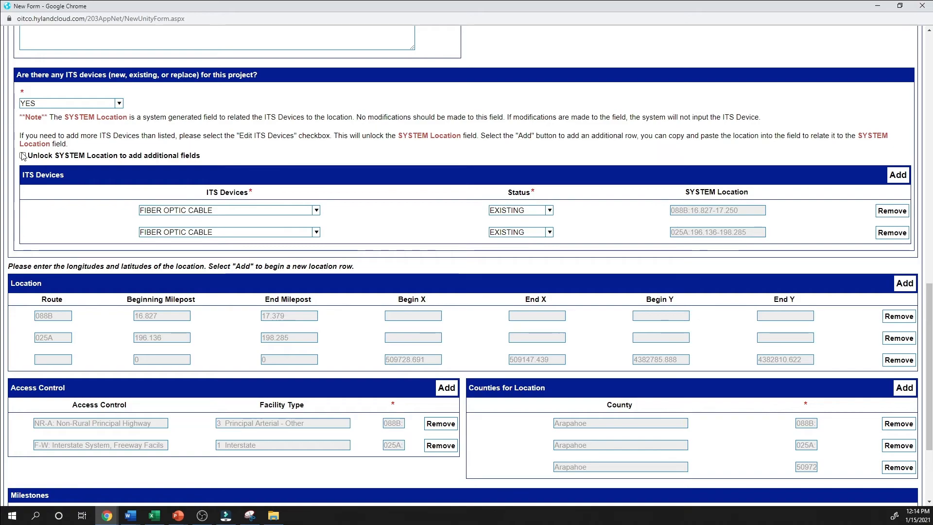
# Submit the evaluation request, decline to complete another form, and close the form window.
pyautogui.scroll(15, 466, 134)
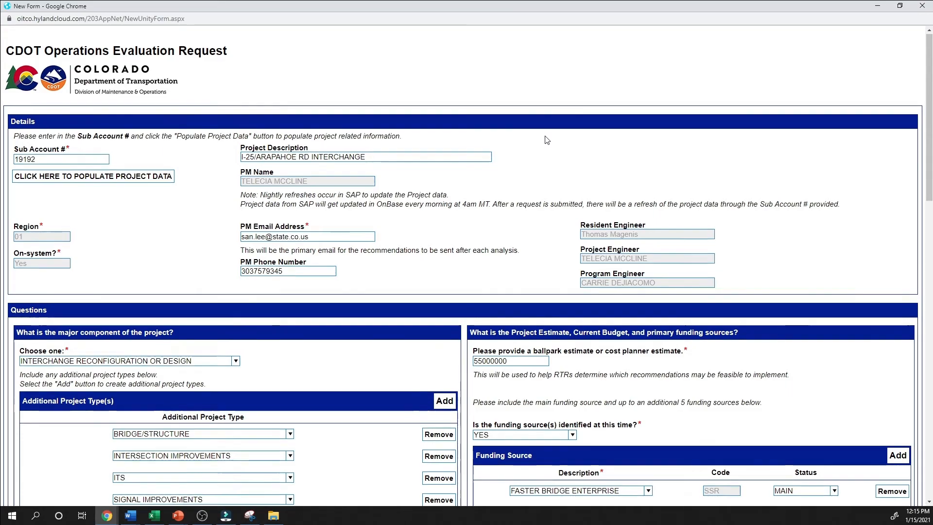
pyautogui.scroll(-15, 544, 139)
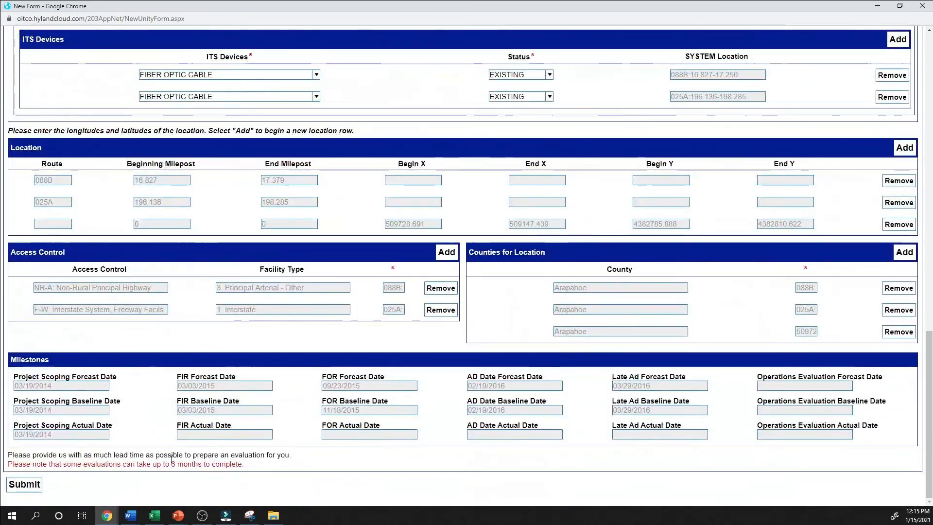
pyautogui.click(32, 485)
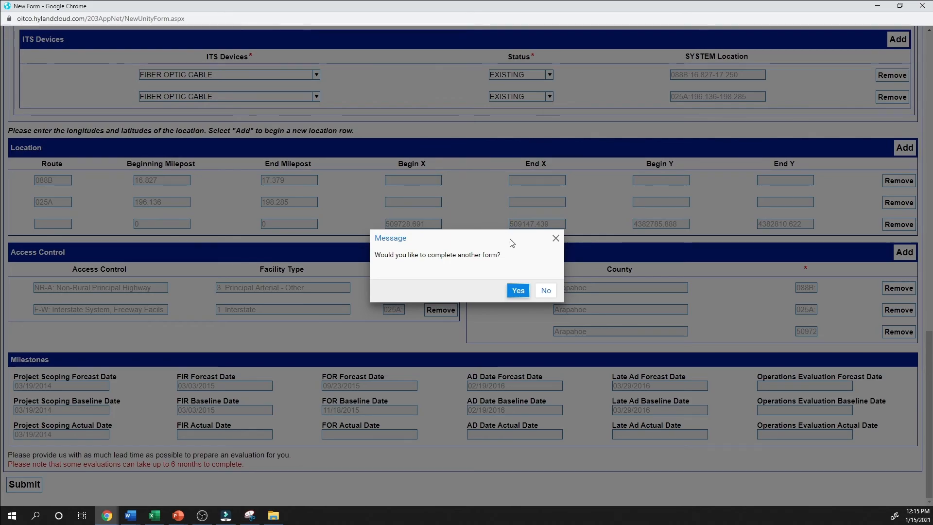
pyautogui.click(545, 291)
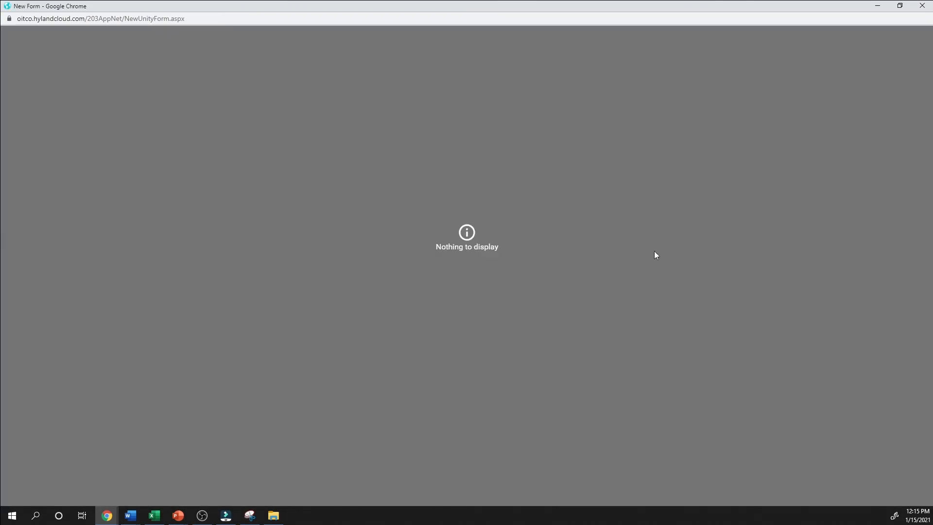
pyautogui.click(923, 6)
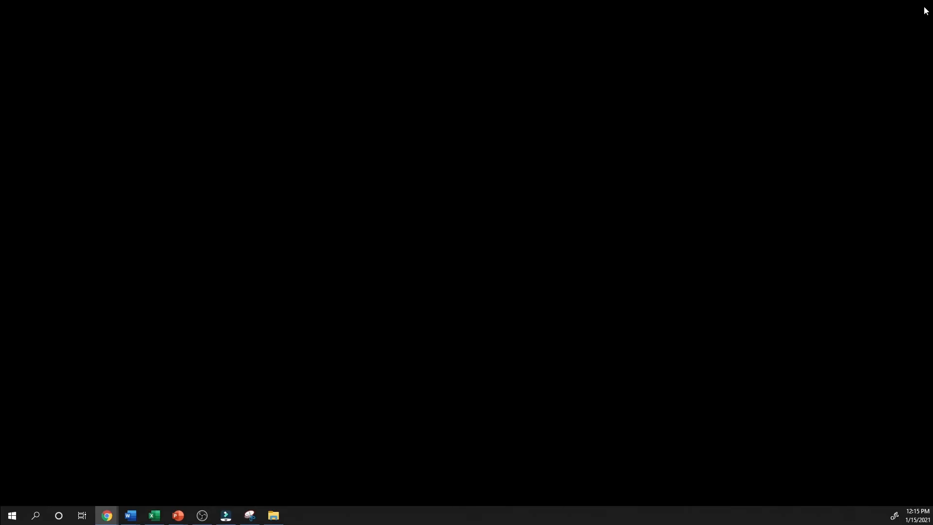